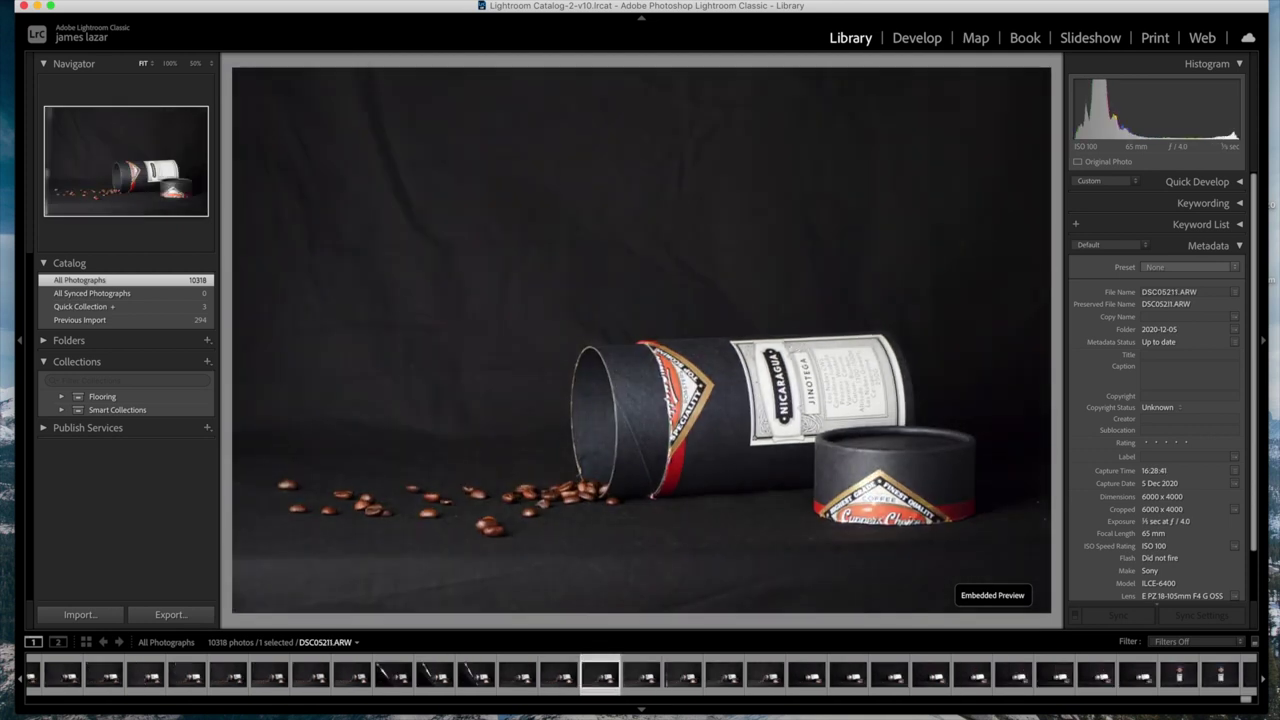
Add a diagonal graduated filter over photo DSC05195 with exposure −0.35, highlights −67 and shadows −82, and try erasing it from the tin.
{"action": "key", "text": "d"}
{"action": "key", "text": "m"}
{"action": "left_click_drag", "start_coordinate": [665, 366], "coordinate": [800, 278]}
{"action": "mouse_move", "coordinate": [1158, 181]}
{"action": "left_mouse_down"}
{"action": "mouse_move", "coordinate": [1146, 183]}
{"action": "mouse_move", "coordinate": [1159, 186]}
{"action": "left_mouse_up"}
{"action": "key", "text": "shift+t"}
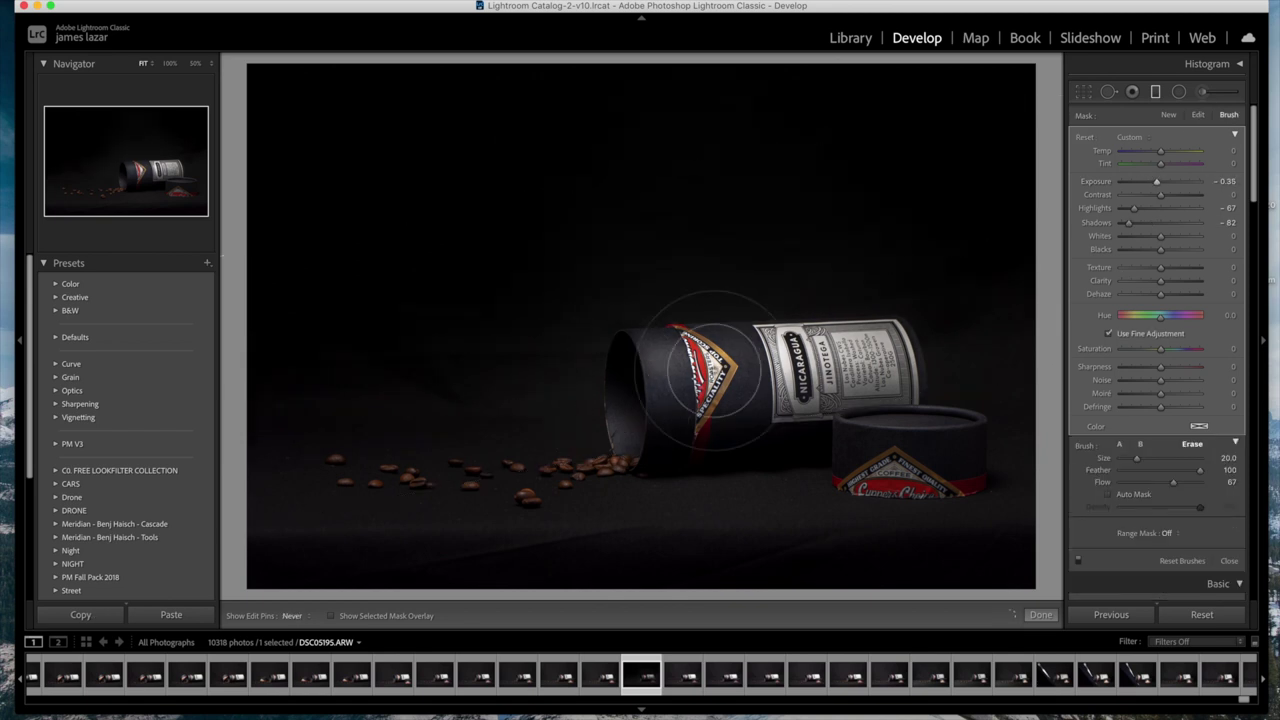
{"action": "key", "text": "super+z"}
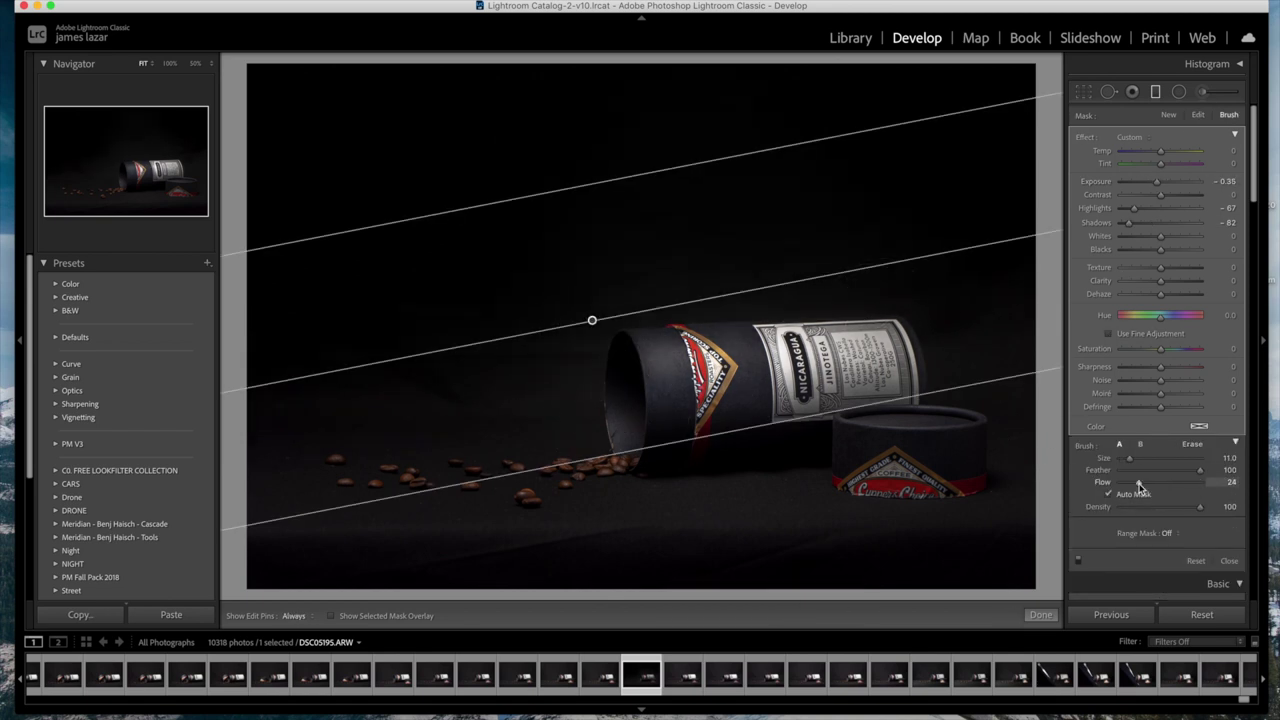
{"action": "key", "text": "m"}
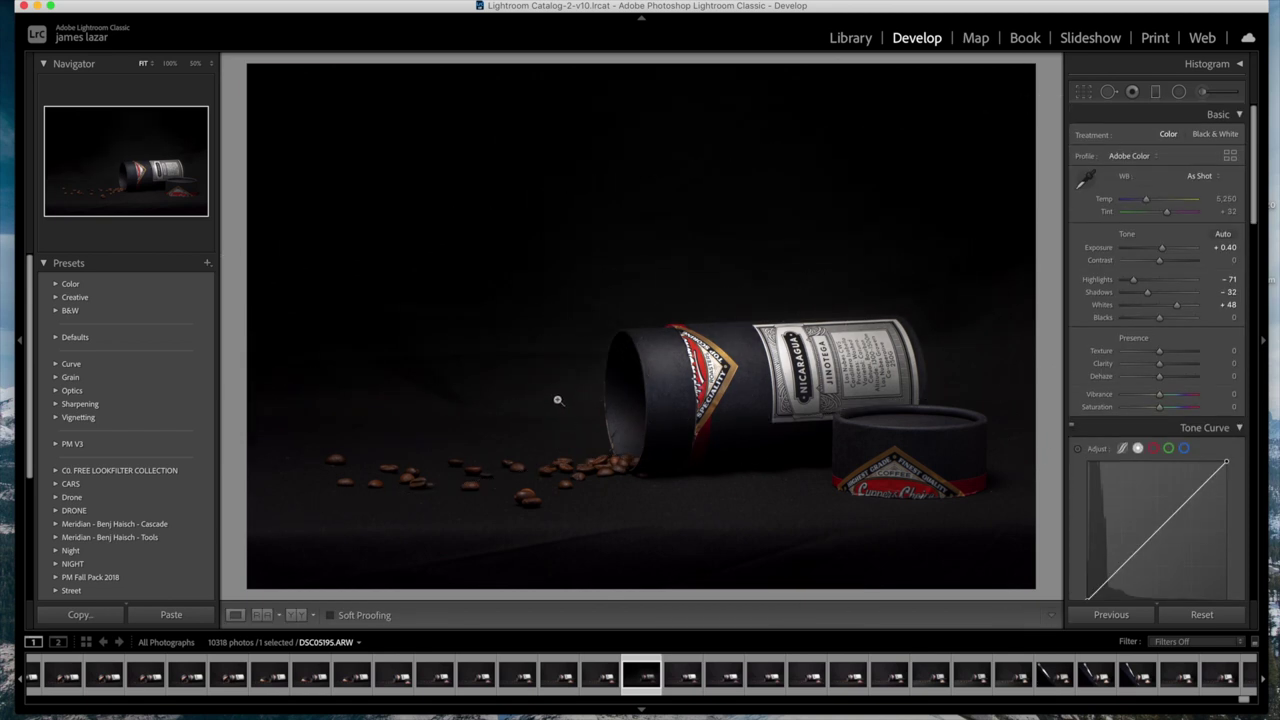
Darken the backdrop beside the tin's opening with an auto-masked brush at −2.75 exposure, and crop the photo to a wider format.
{"action": "key", "text": "k"}
{"action": "left_click_drag", "start_coordinate": [590, 408], "coordinate": [553, 408]}
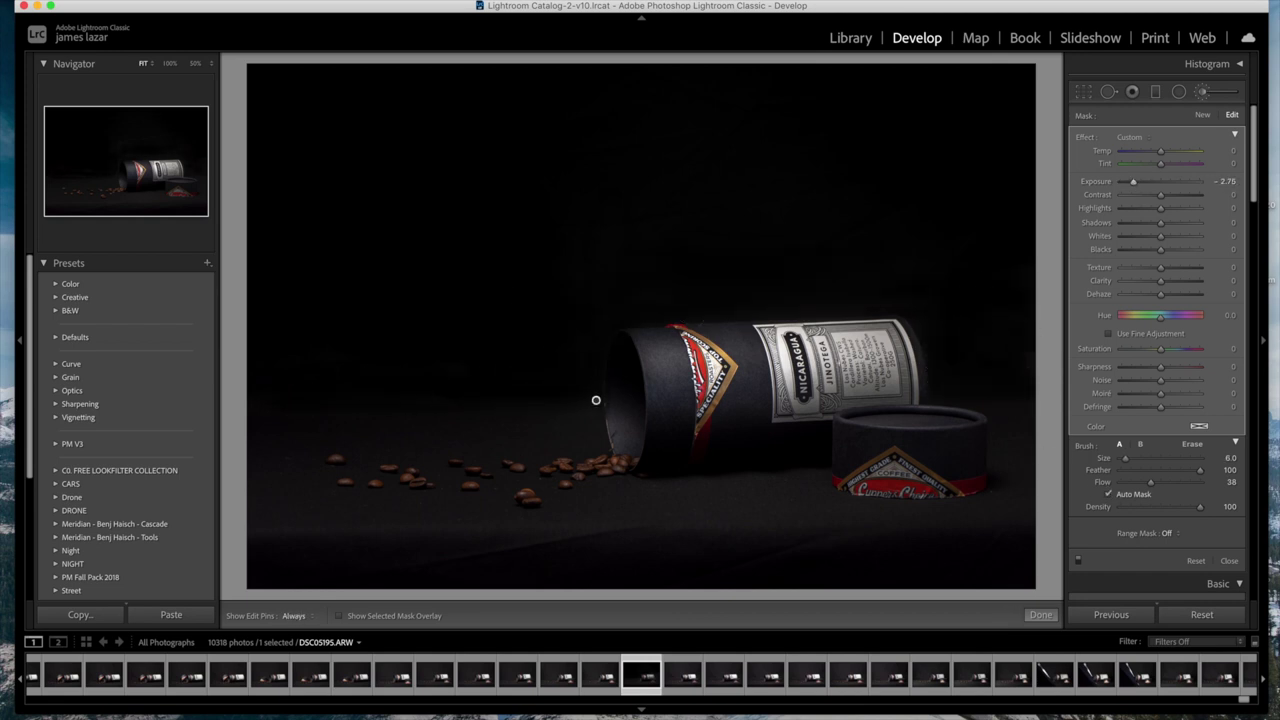
{"action": "key", "text": "r"}
{"action": "left_click_drag", "start_coordinate": [648, 560], "coordinate": [648, 496]}
{"action": "key", "text": "Return"}
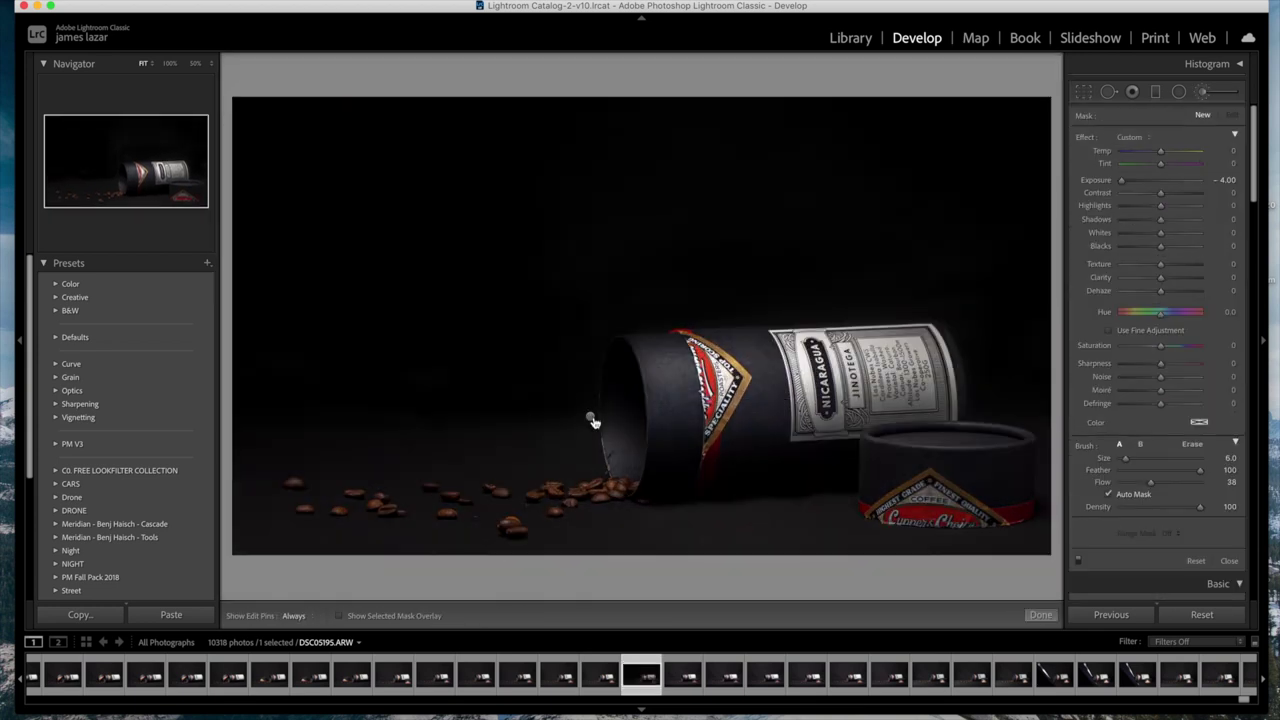
Pick photo DSC05165 from the library grid for developing and darken around the tin and lid with an auto-masked brush at −4.00 exposure.
{"action": "key", "text": "g"}
{"action": "scroll", "coordinate": [688, 360], "scroll_direction": "down", "scroll_amount": 1}
{"action": "left_click", "coordinate": [671, 243]}
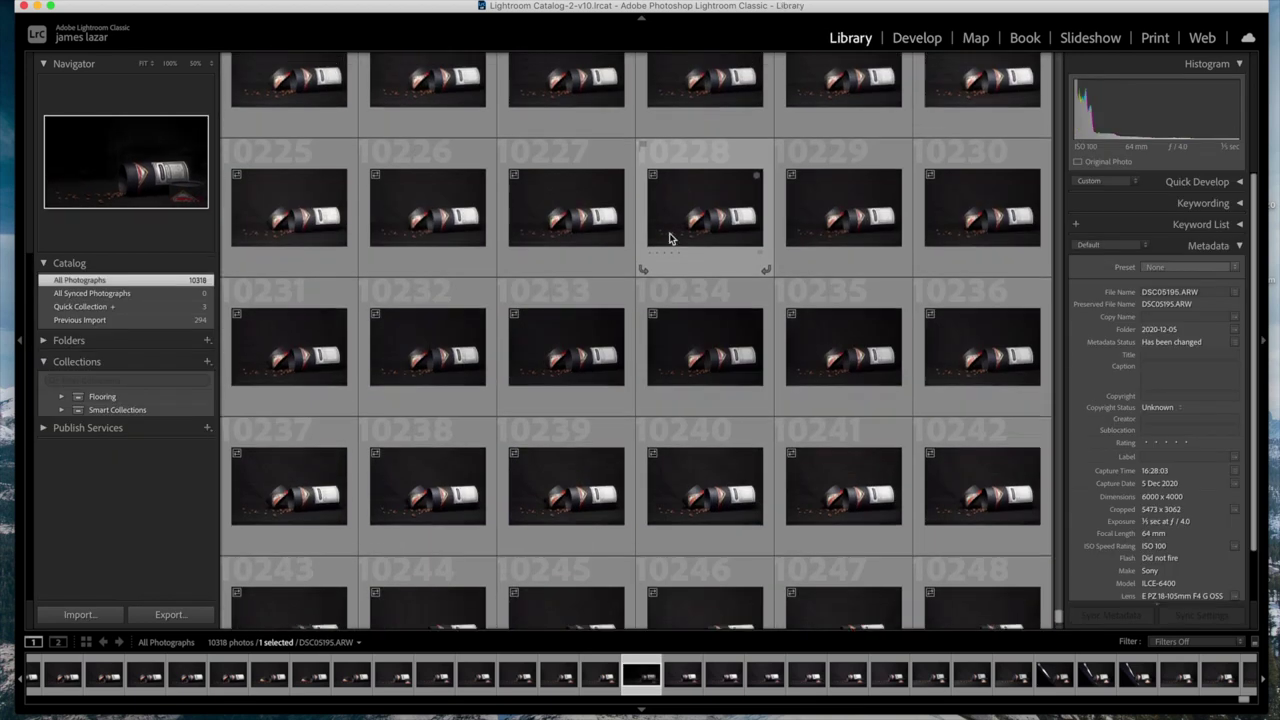
{"action": "key", "text": "d"}
{"action": "left_click", "coordinate": [1207, 92]}
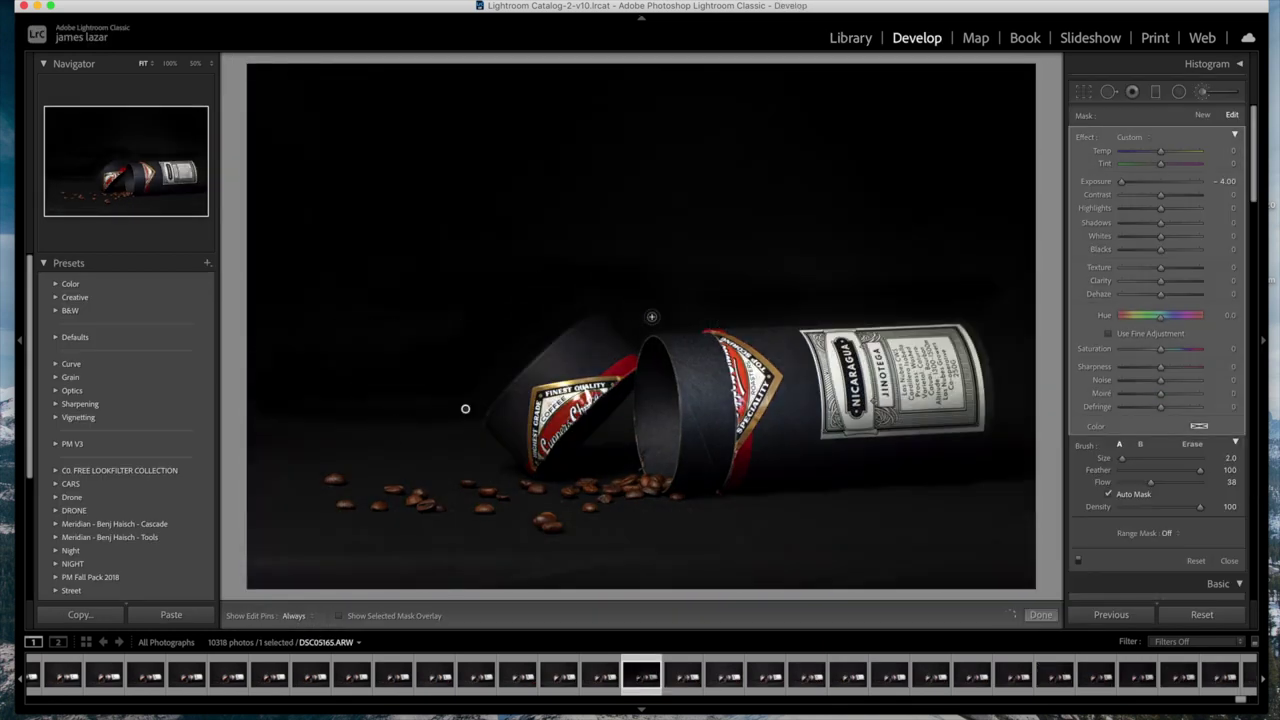
Crop the photo slightly tighter around the lying tin and scattered beans with the aspect ratio unlocked.
{"action": "key", "text": "r"}
{"action": "left_click_drag", "start_coordinate": [620, 430], "coordinate": [680, 514]}
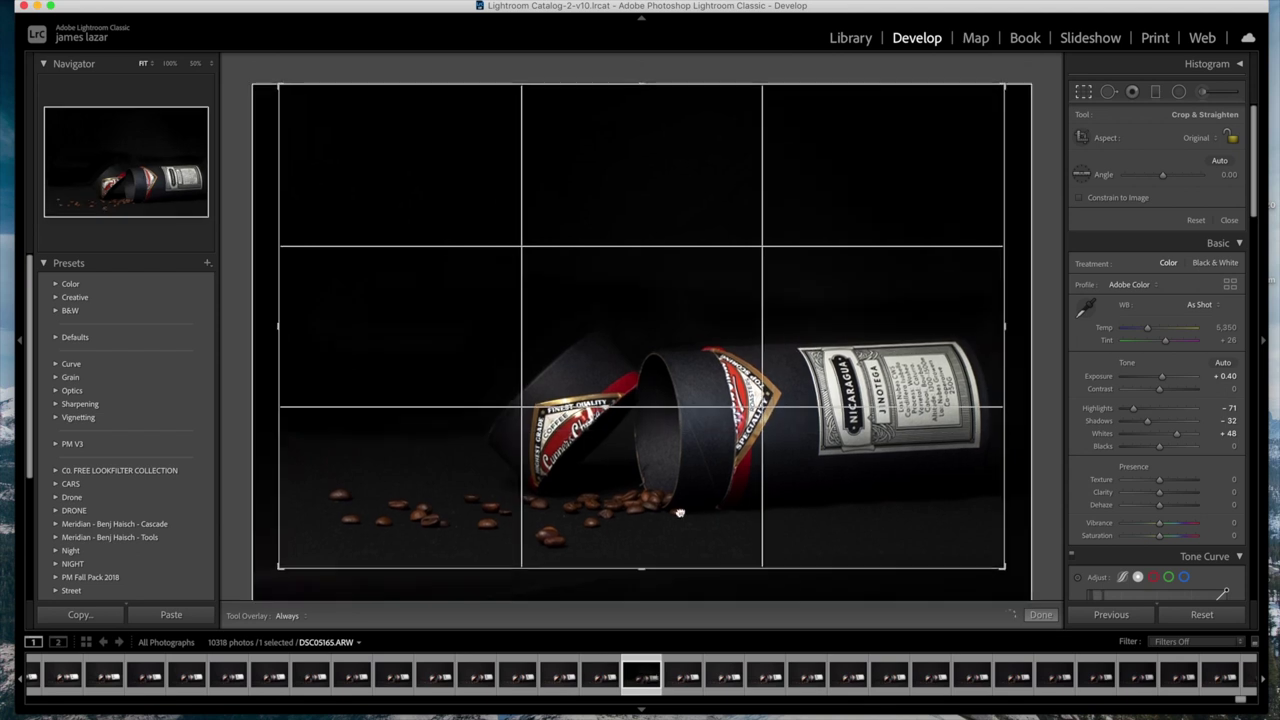
{"action": "key", "text": "Return"}
{"action": "key", "text": "super+z"}
{"action": "key", "text": "Escape"}
Try a radial filter at −4.00 exposure around the tin and lid, and set the red saturation to +12.
{"action": "key", "text": "shift+m"}
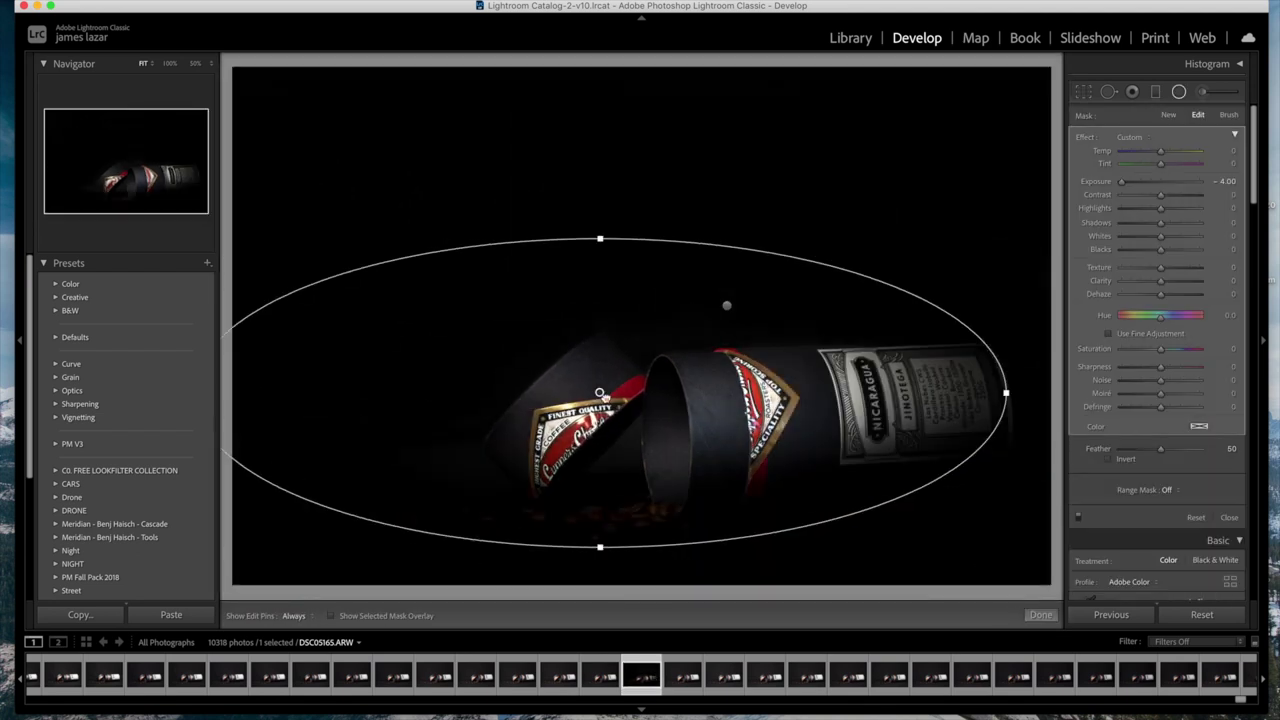
{"action": "key", "text": "shift+m"}
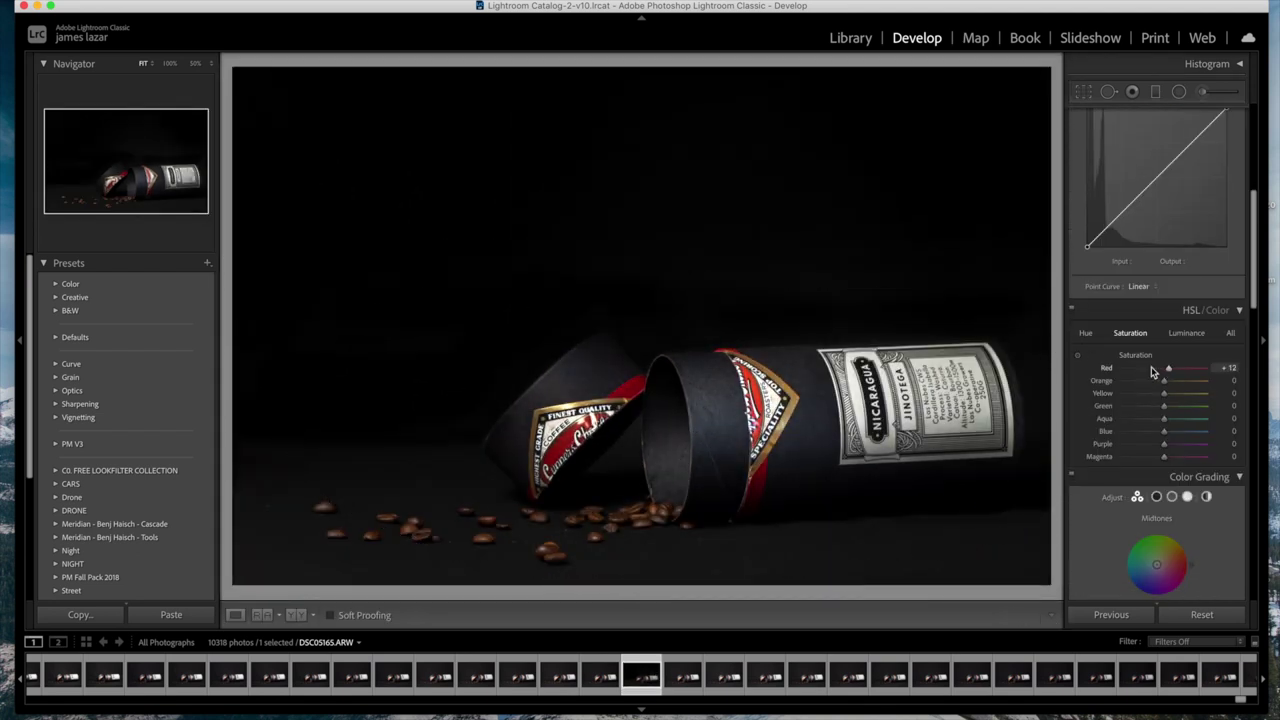
{"action": "scroll", "coordinate": [1151, 366], "scroll_direction": "down", "scroll_amount": 10}
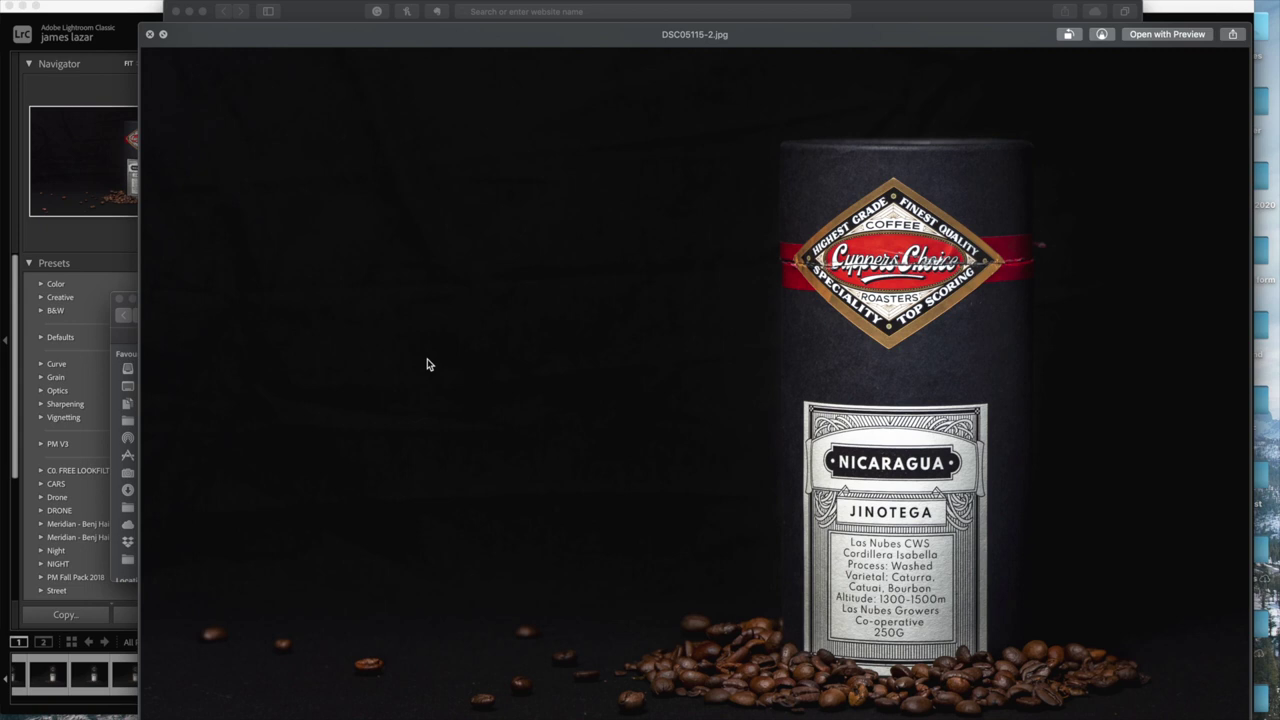
Compare the exported photos DSC05115-2.jpg, DSC05115.jpg and DSC05165.jpg in the file preview, and close it.
{"action": "left_click_drag", "start_coordinate": [527, 221], "coordinate": [485, 197]}
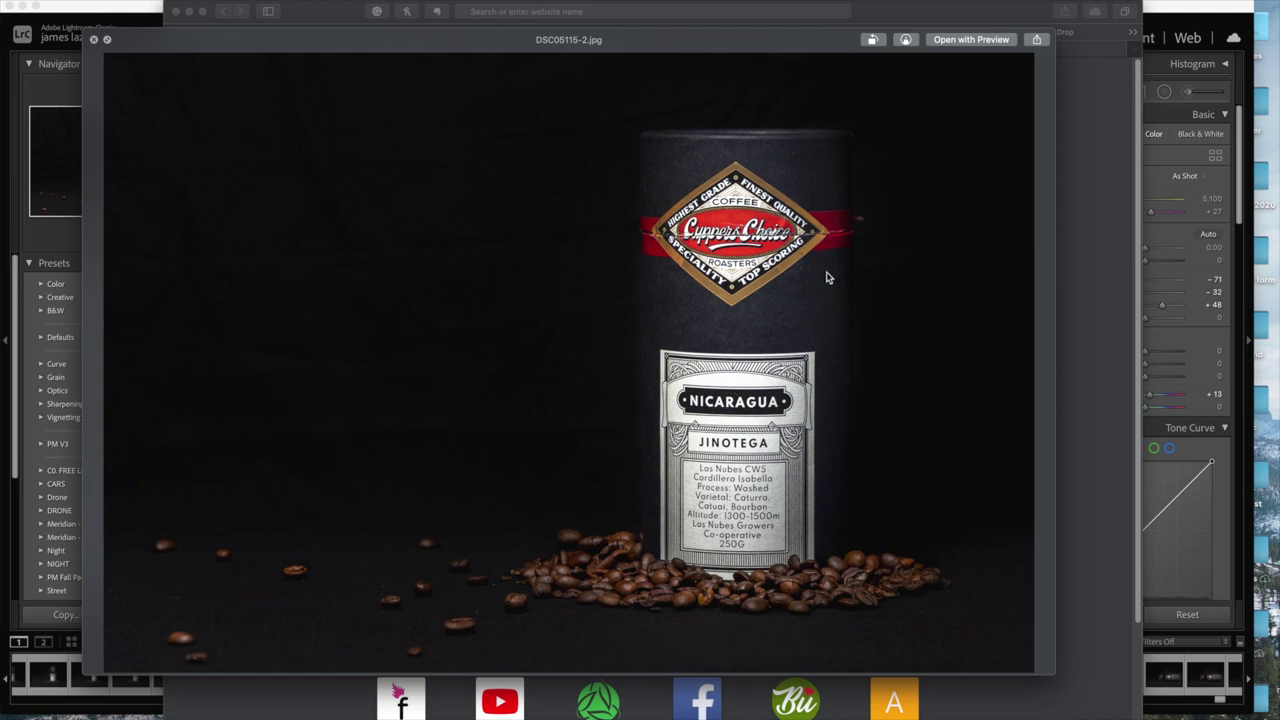
{"action": "key", "text": "Left"}
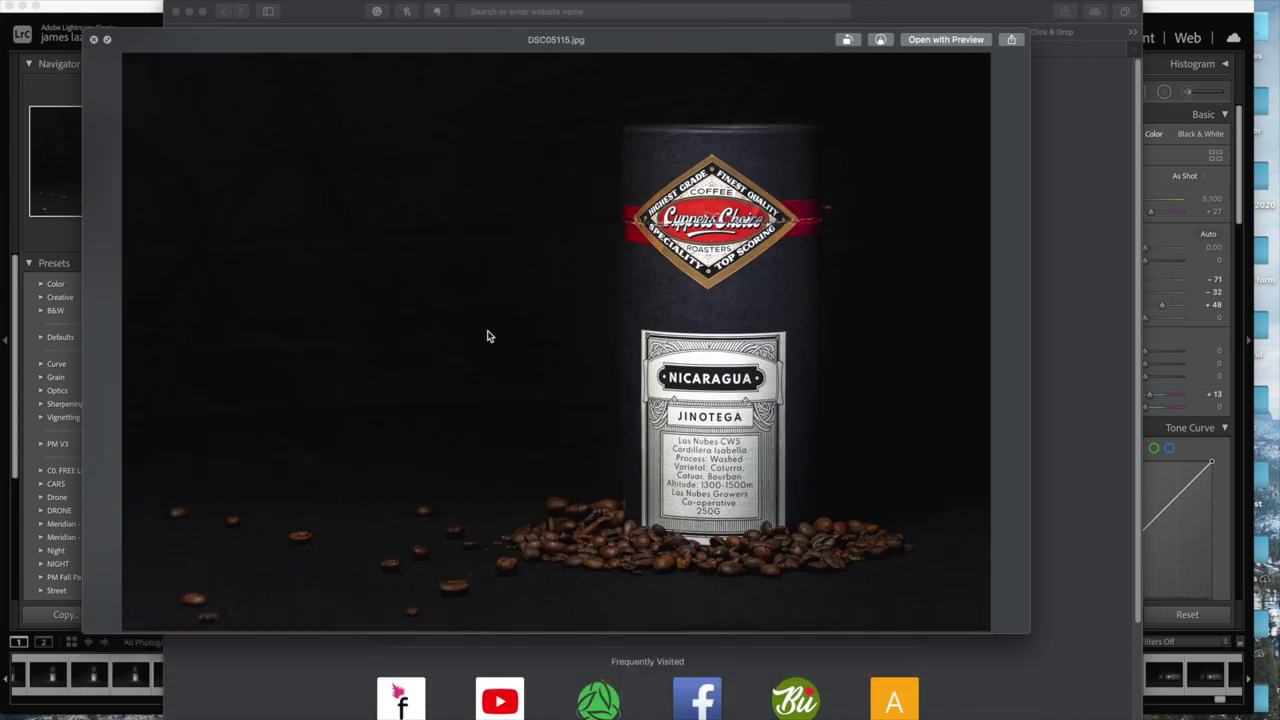
{"action": "key", "text": "Right"}
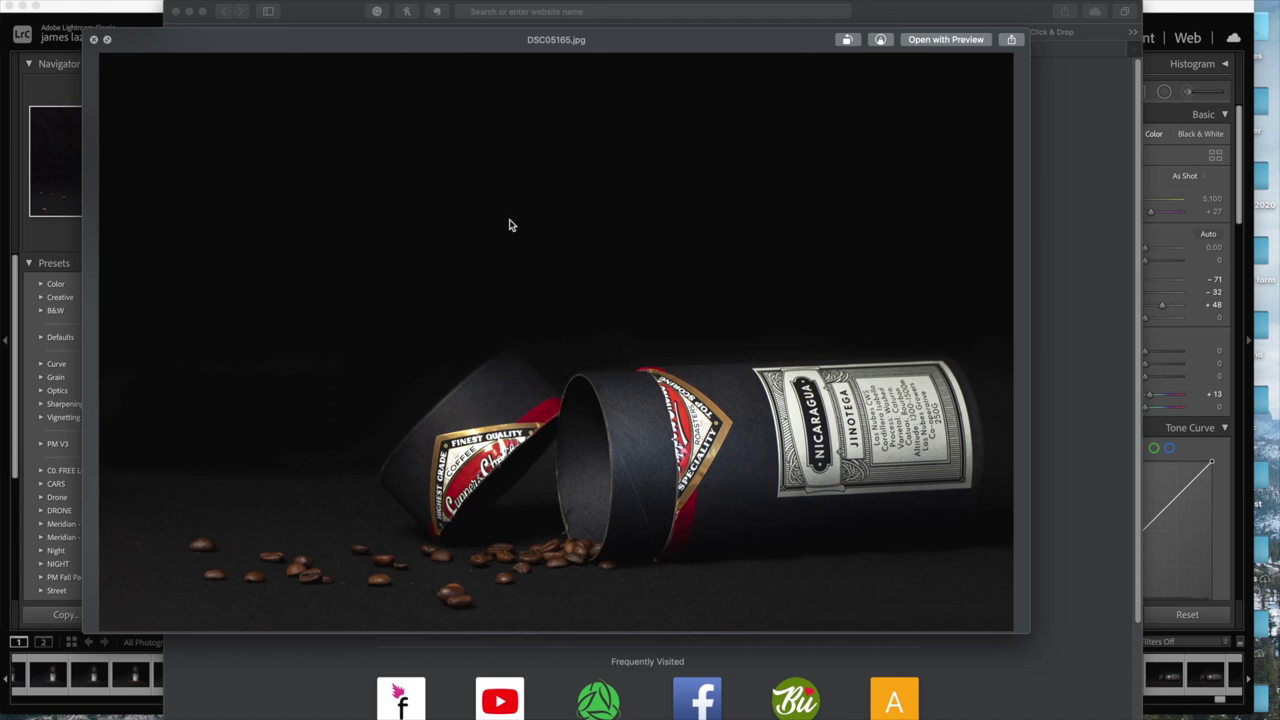
{"action": "key", "text": "space"}
{"action": "left_click", "coordinate": [299, 196]}
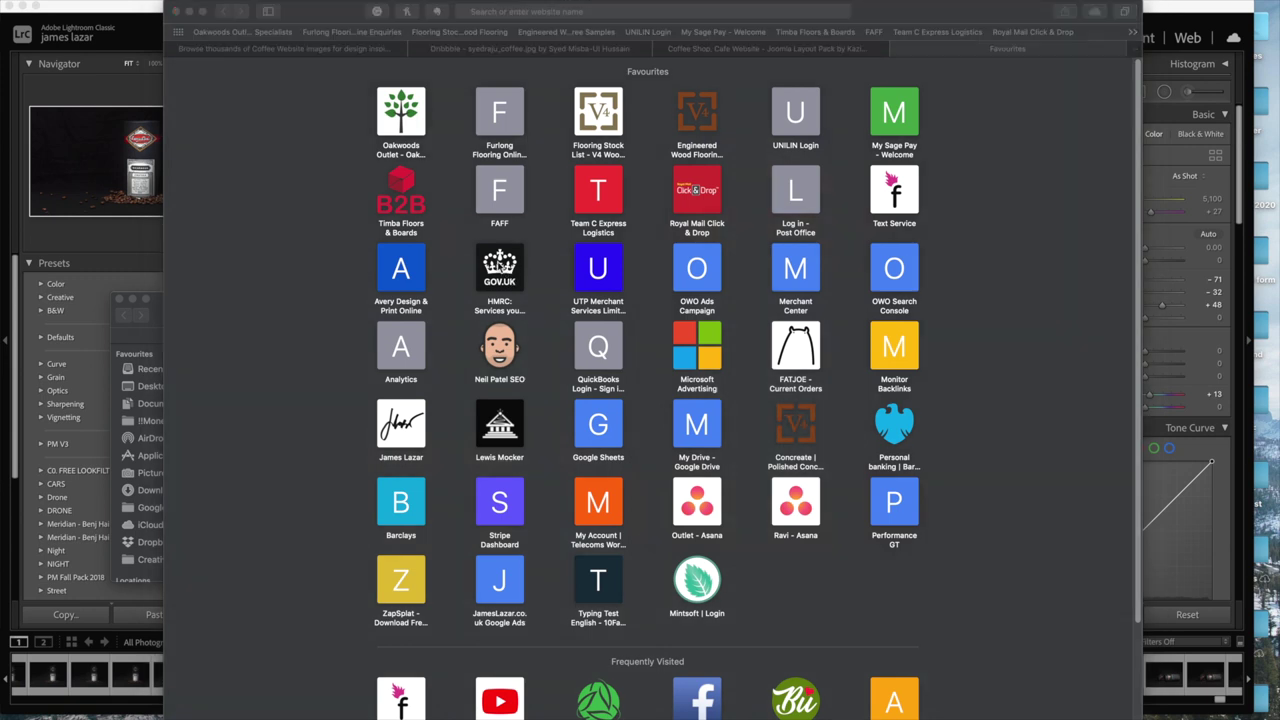
Switch to Photoshop and build a stacked HIGHEST GRADE FINEST QUALITY headline in white Abril Fatface beside the tin.
{"action": "key", "text": "super+Tab"}
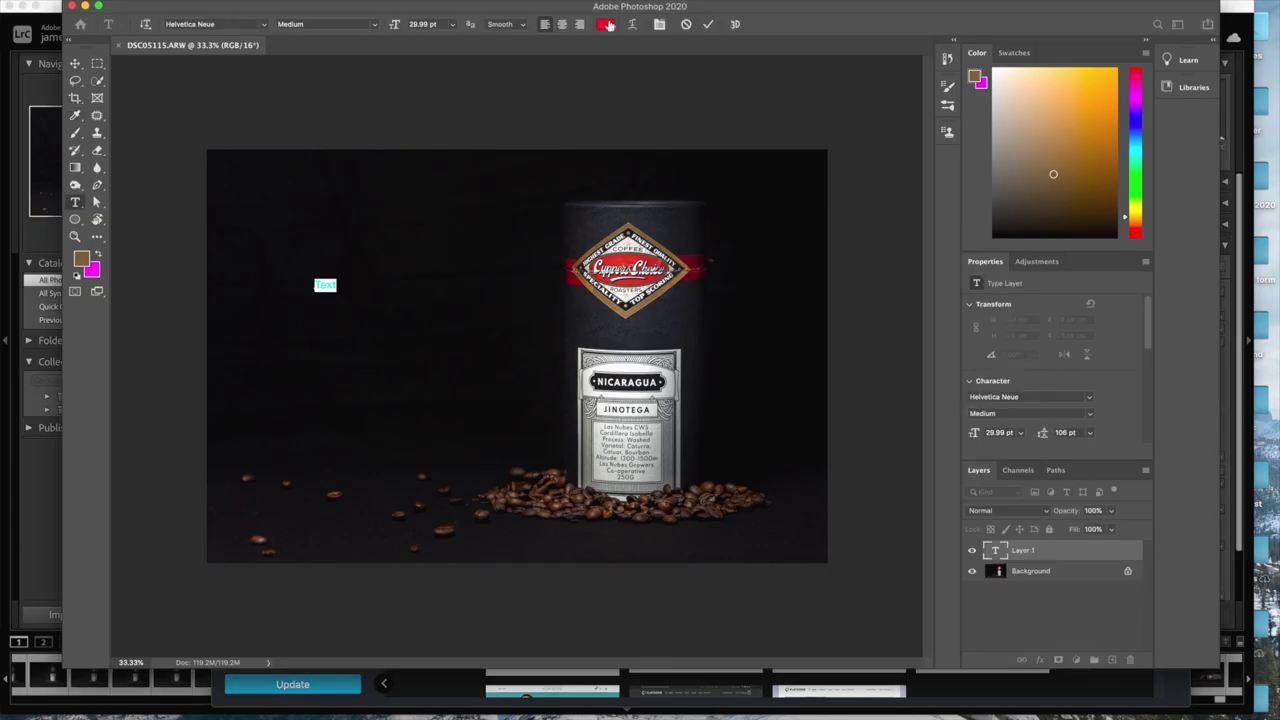
{"action": "left_click", "coordinate": [212, 24]}
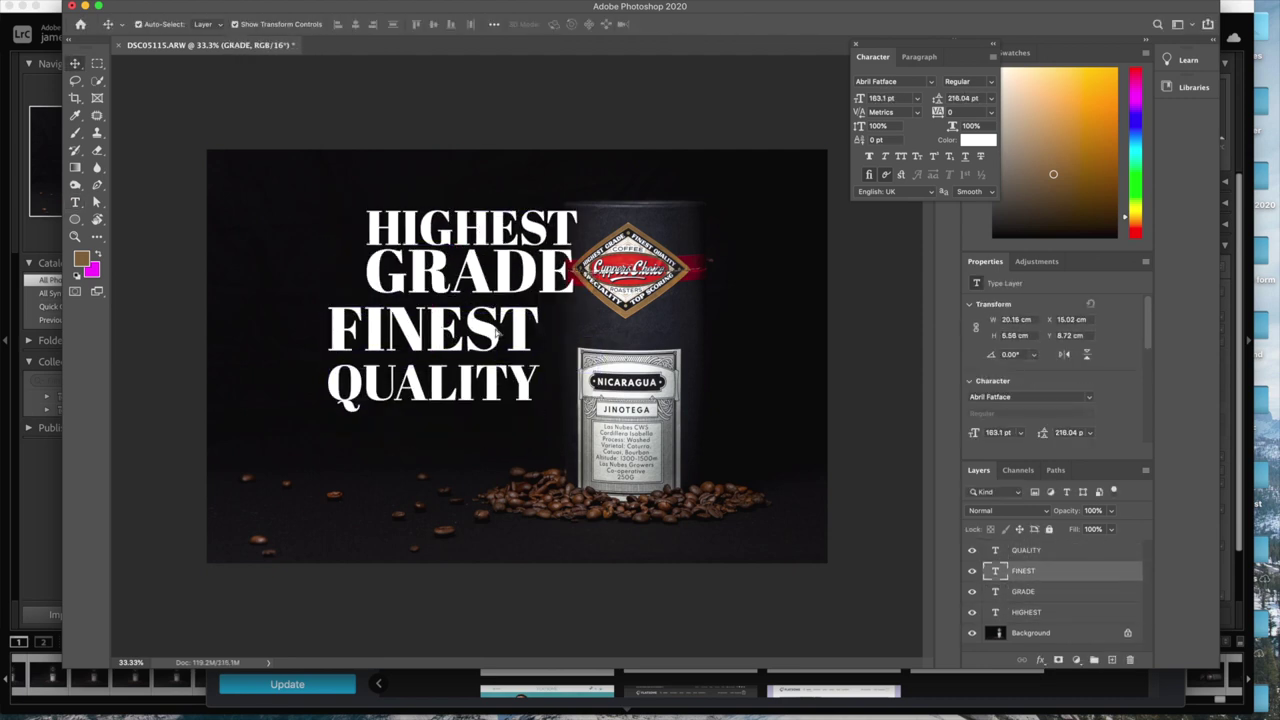
{"action": "left_click_drag", "start_coordinate": [477, 383], "coordinate": [478, 374]}
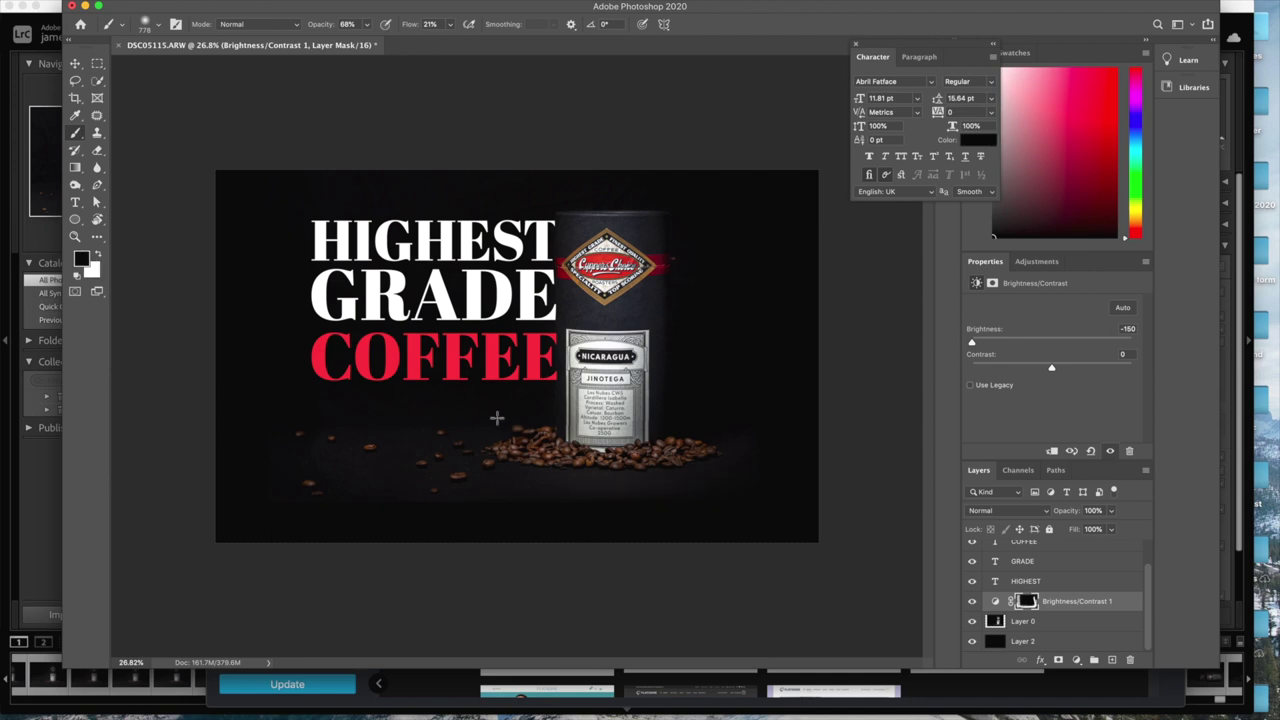
Paint white on the Brightness/Contrast 1 layer mask to darken the image around the scattered beans at the lower edge.
{"action": "scroll", "coordinate": [415, 413], "scroll_direction": "up", "scroll_amount": 10}
{"action": "scroll", "coordinate": [369, 360], "scroll_direction": "down", "scroll_amount": 10}
{"action": "key", "text": "x"}
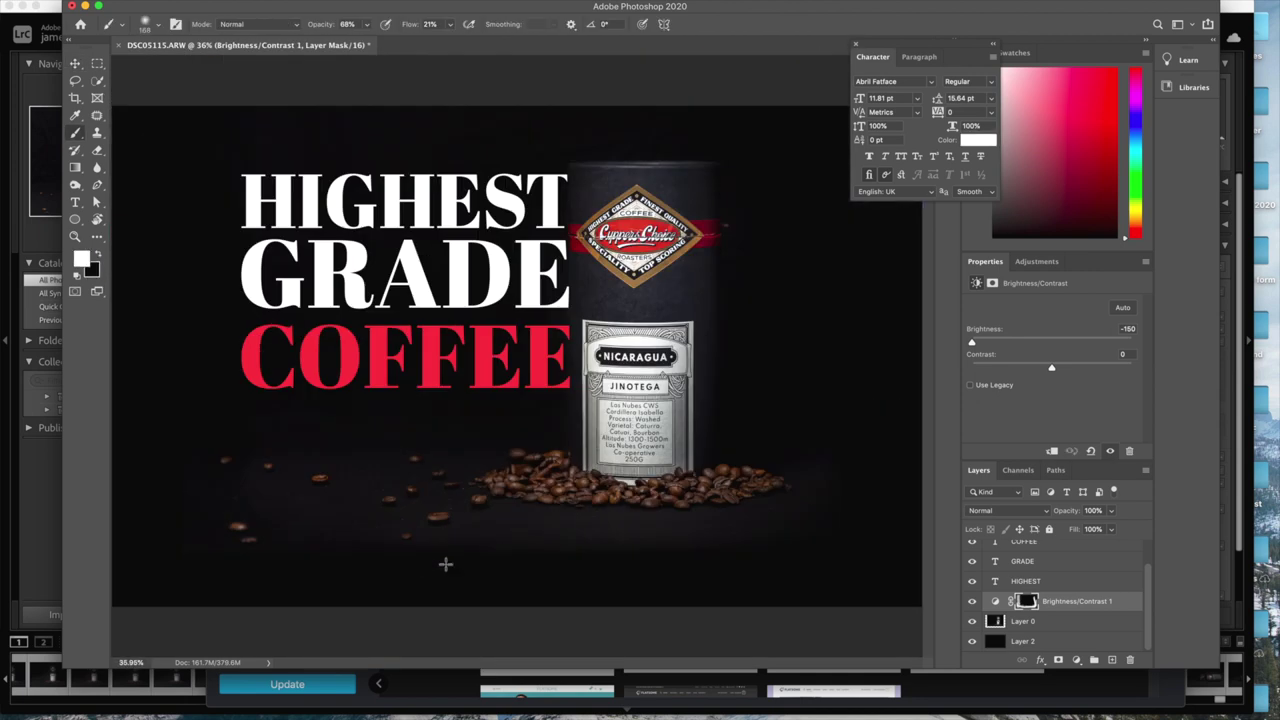
{"action": "left_click_drag", "start_coordinate": [240, 530], "coordinate": [241, 532]}
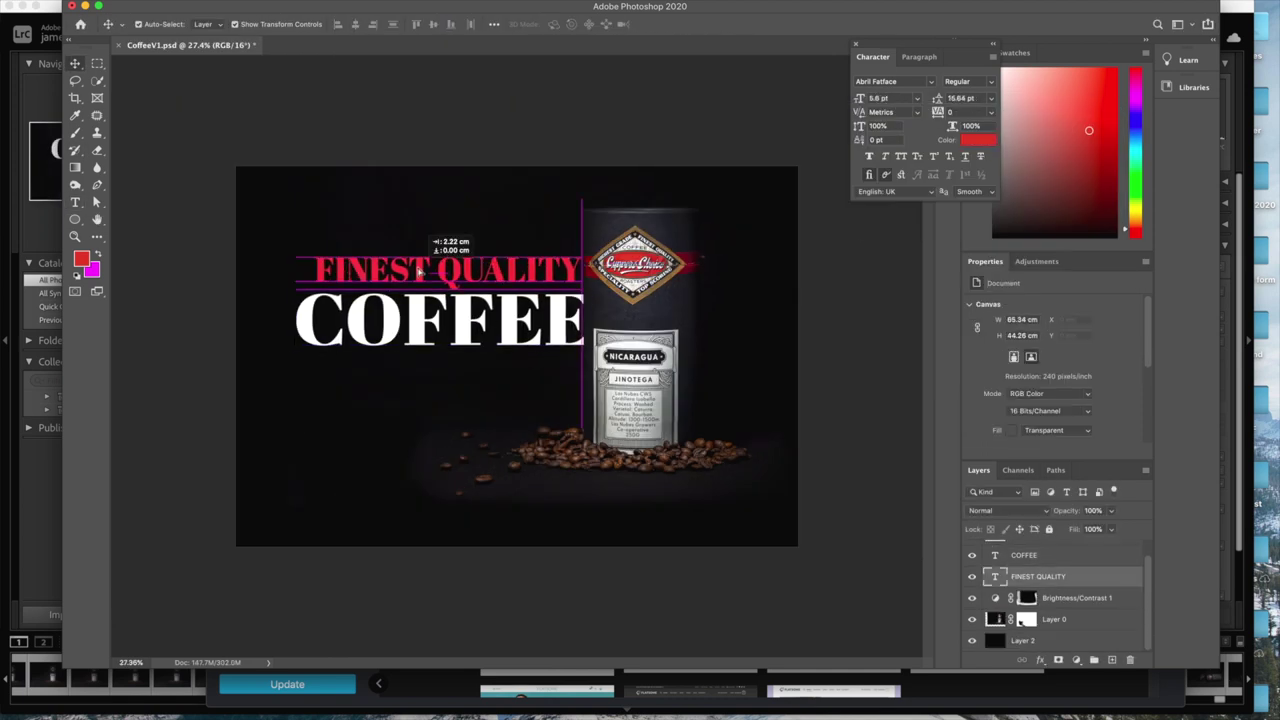
Align the red FINEST QUALITY line above the word COFFEE and save the artwork as CoffeeV2.psd.
{"action": "left_click_drag", "start_coordinate": [420, 270], "coordinate": [426, 277]}
{"action": "key", "text": "super+shift+s"}
{"action": "key", "text": "Return"}
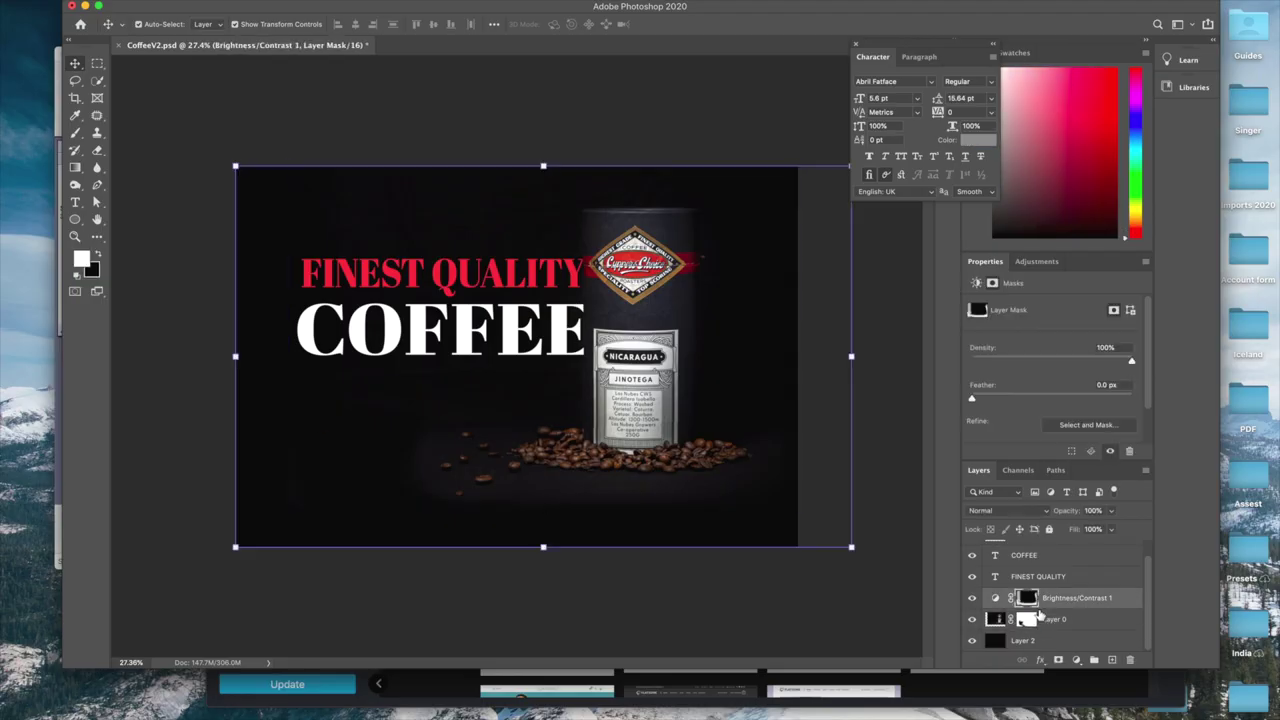
Stretch the strip below the beans on Layer 0 and soften the Brightness/Contrast 1 mask with a large black brush at 5% flow.
{"action": "key", "text": "b"}
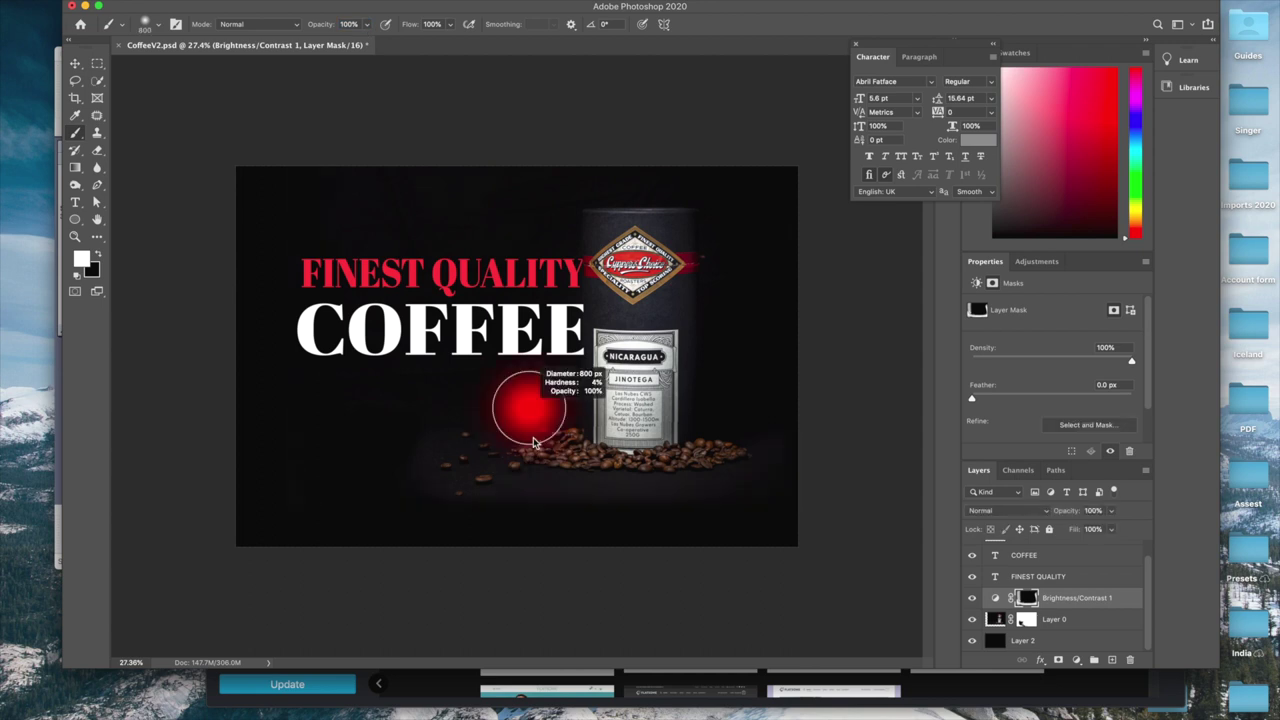
{"action": "key", "text": "v"}
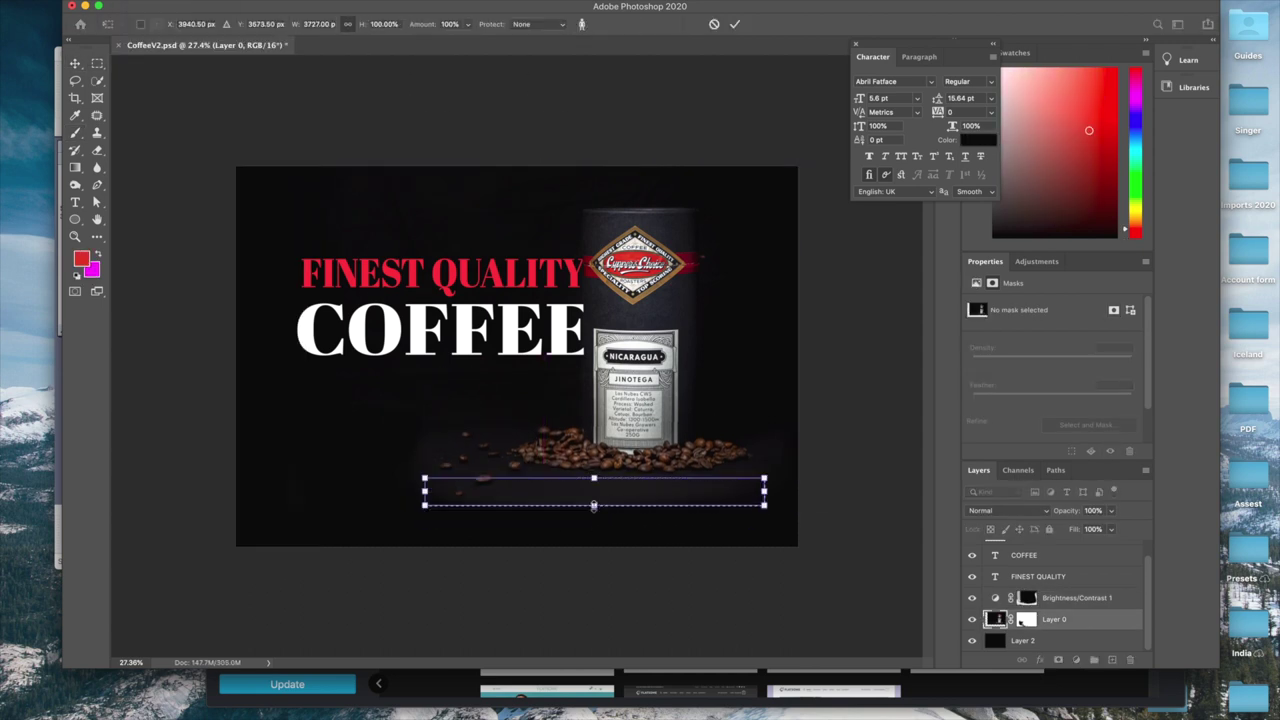
{"action": "key", "text": "b"}
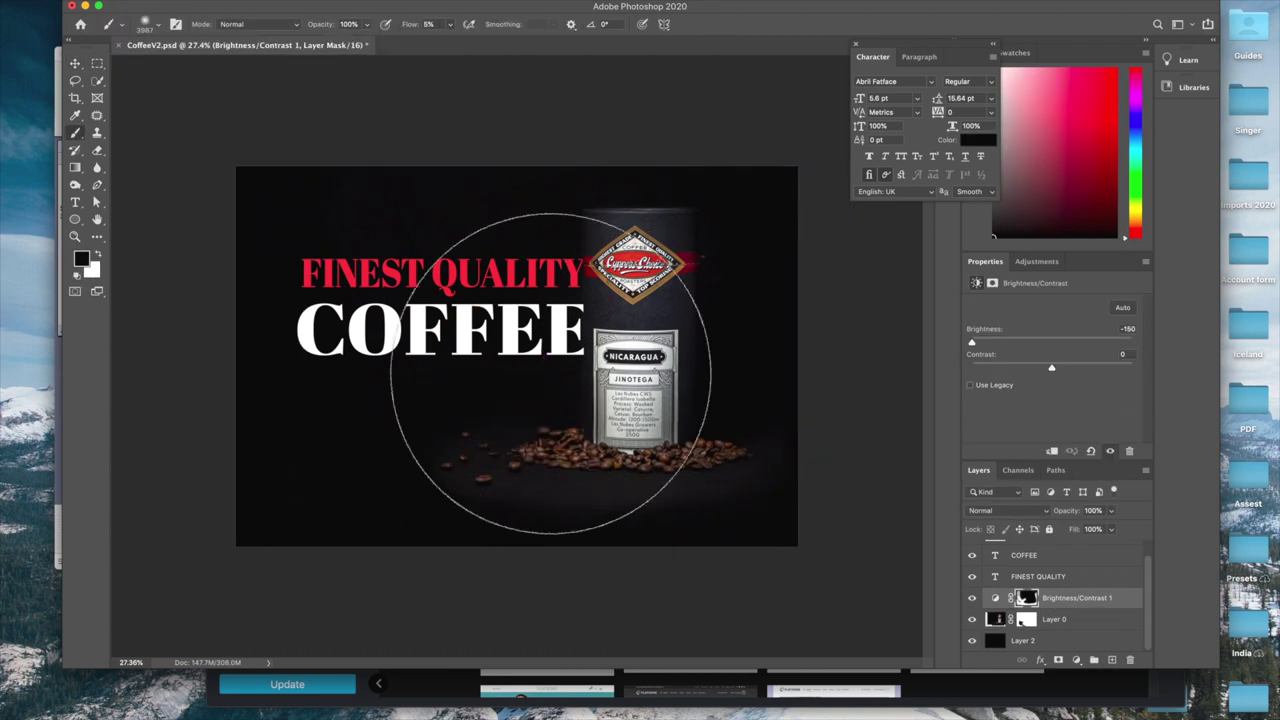
{"action": "left_click", "coordinate": [1026, 619]}
Set the FINEST QUALITY text colour to #b24227 and save the artwork.
{"action": "key", "text": "v"}
{"action": "left_click", "coordinate": [1038, 576]}
{"action": "left_click", "coordinate": [978, 139]}
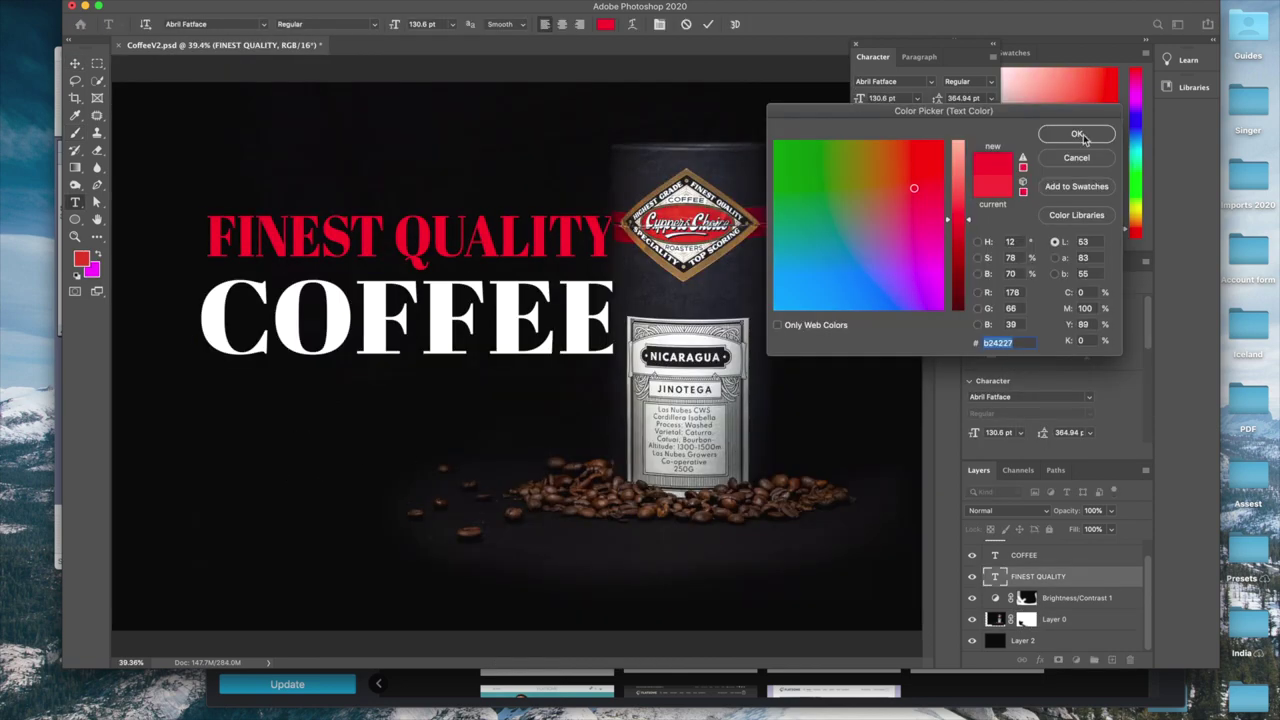
{"action": "key", "text": "Return"}
{"action": "key", "text": "super+shift+s"}
{"action": "key", "text": "Return"}
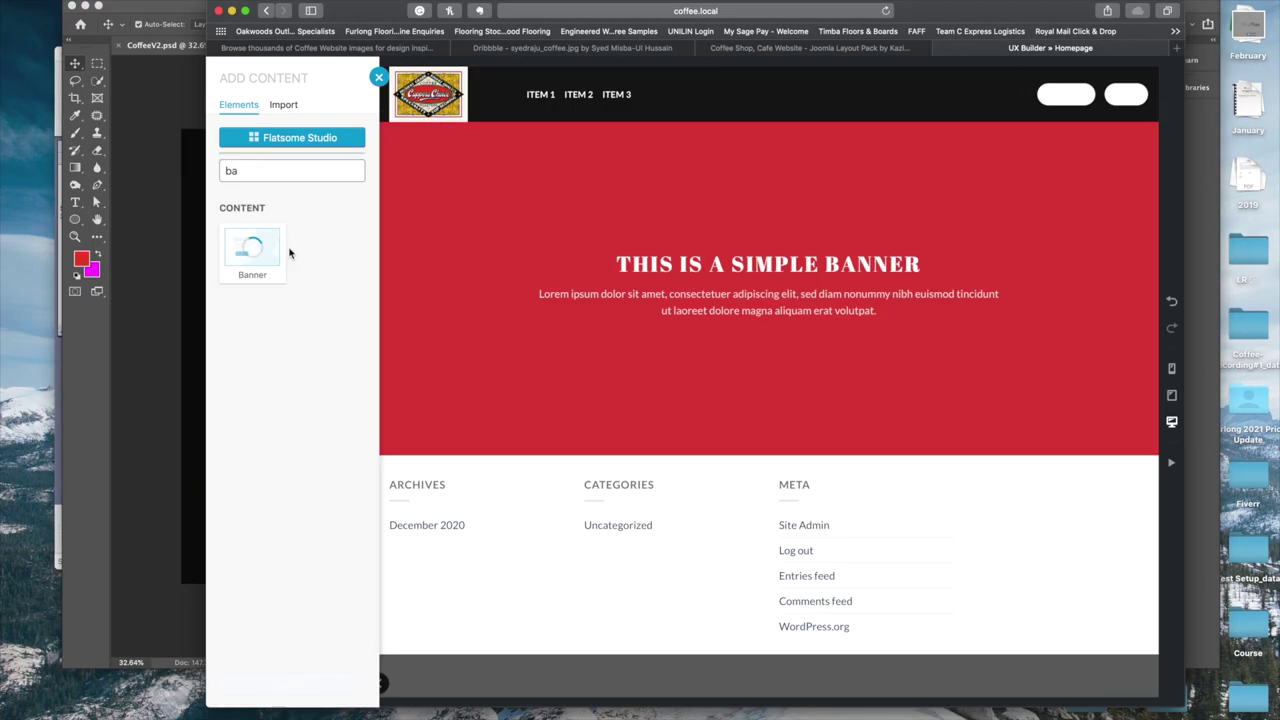
Insert a Banner on the homepage with the FINEST QUALITY COFFEE artwork as background, and save the artwork again in Photoshop.
{"action": "left_click", "coordinate": [252, 250]}
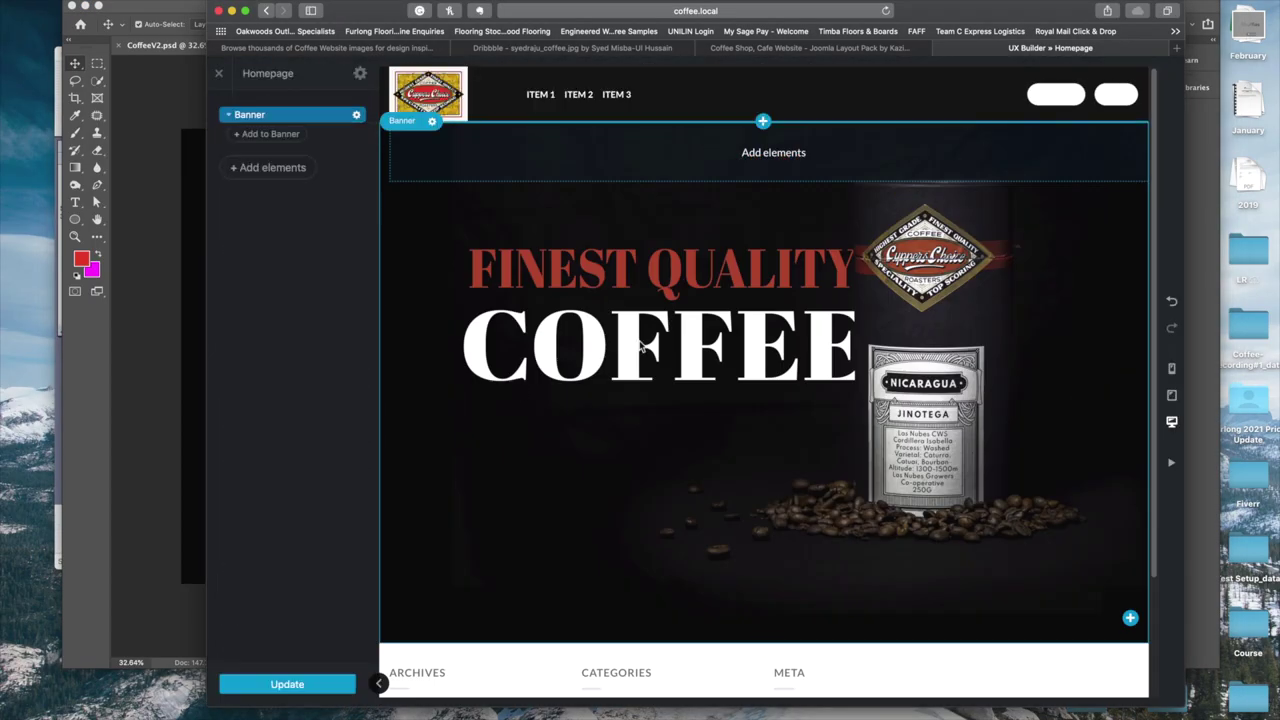
{"action": "left_click", "coordinate": [100, 5]}
{"action": "key", "text": "super+shift+s"}
{"action": "key", "text": "Return"}
{"action": "key", "text": "super+Tab"}
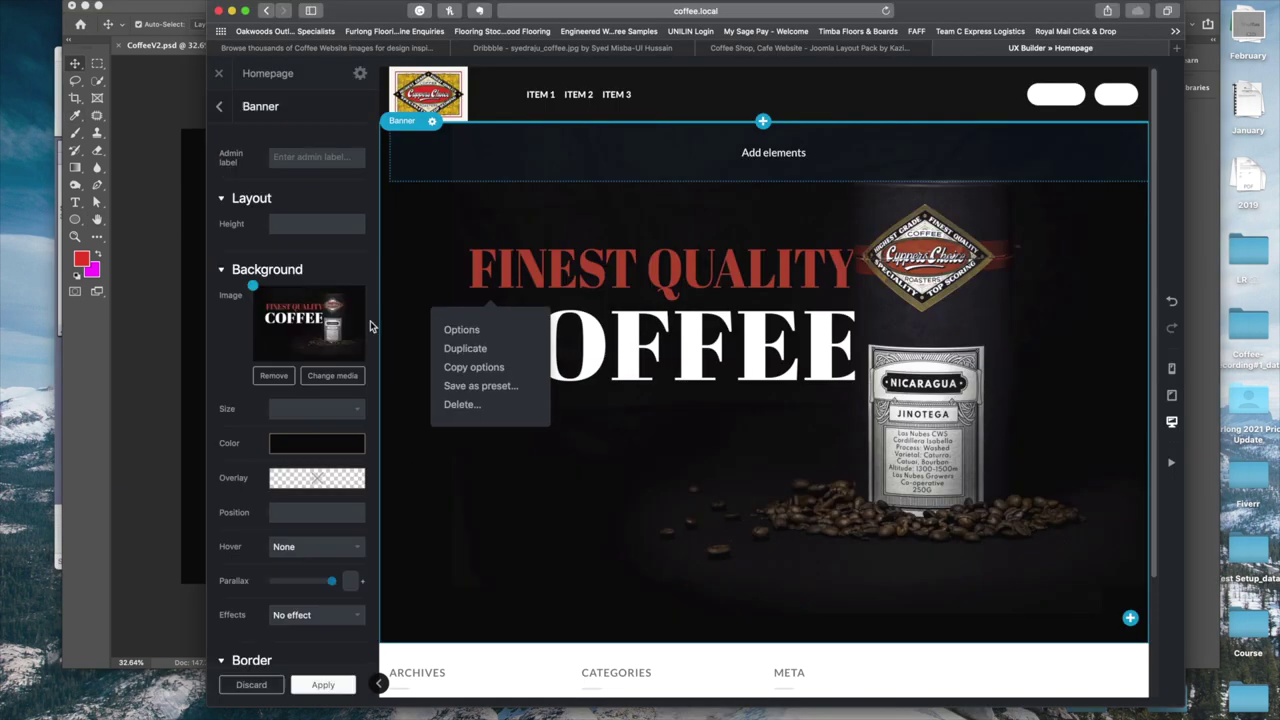
Switch to Photoshop and export the CoffeeV2.psd artwork for the web.
{"action": "key", "text": "super+Tab"}
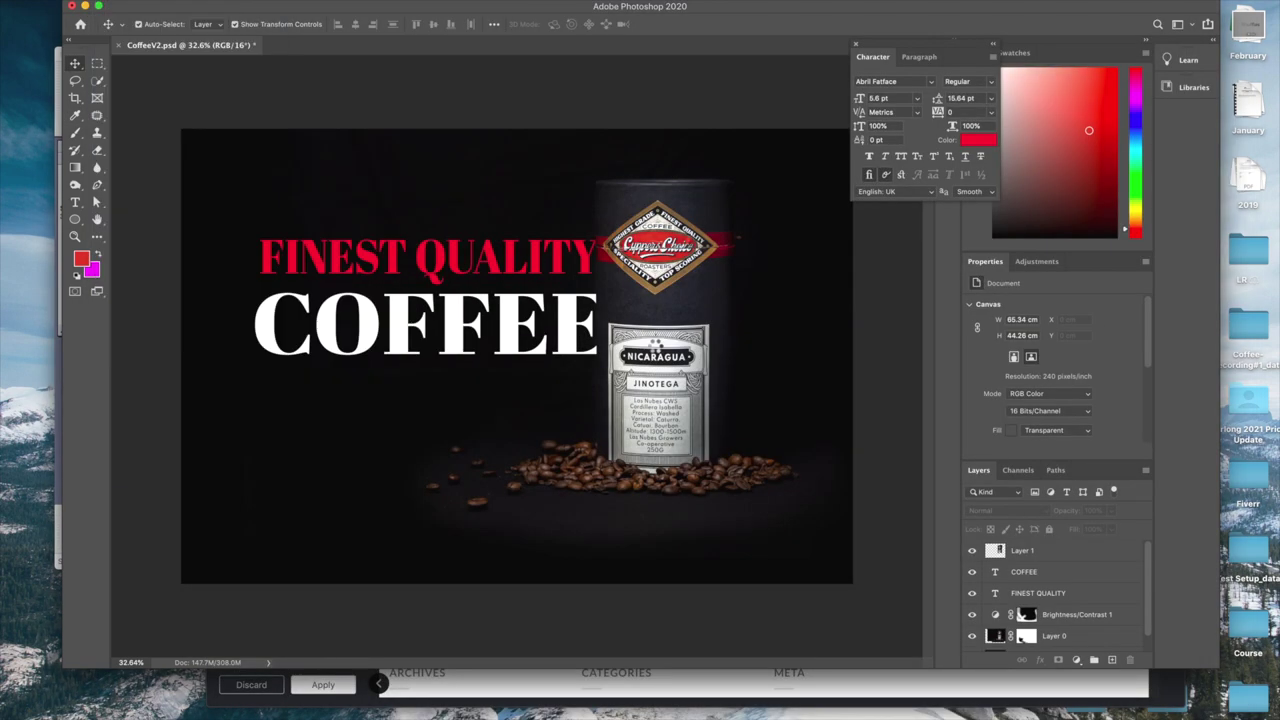
{"action": "key", "text": "super+alt+shift+s"}
{"action": "key", "text": "Return"}
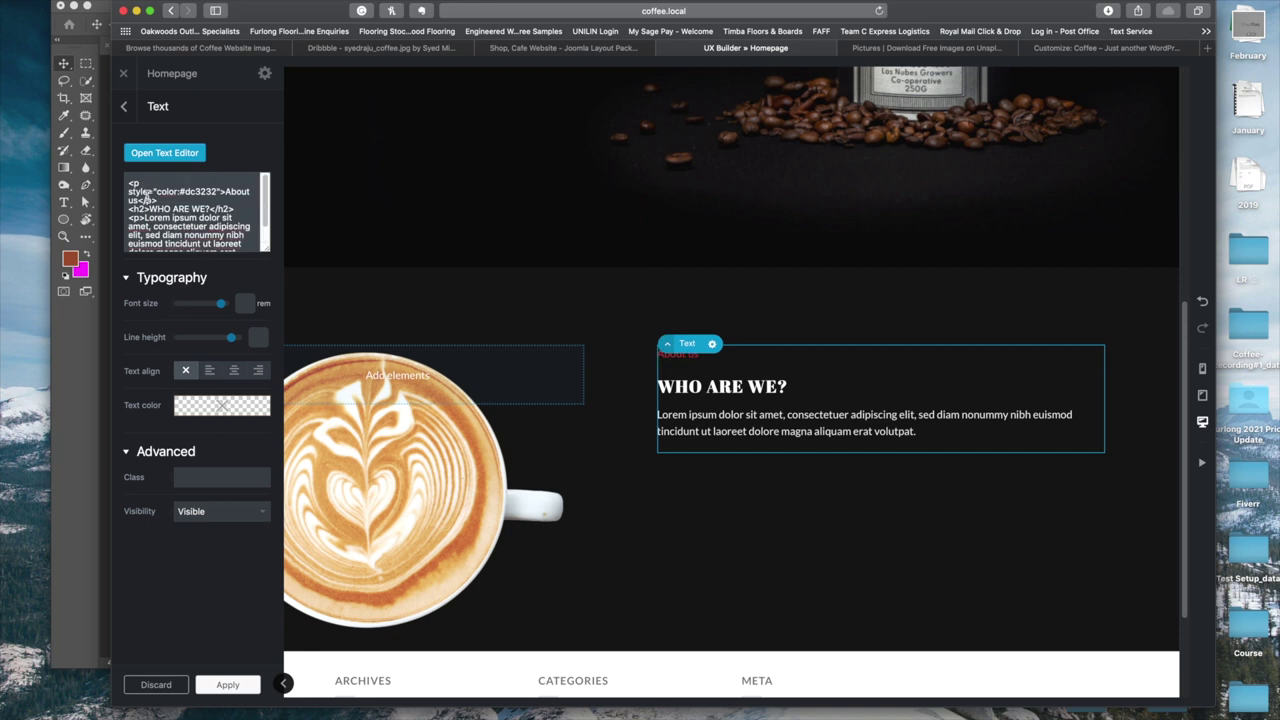
Apply the text block with a #dc3232 "About us" line above the heading "WHO ARE WE?".
{"action": "left_click", "coordinate": [230, 685]}
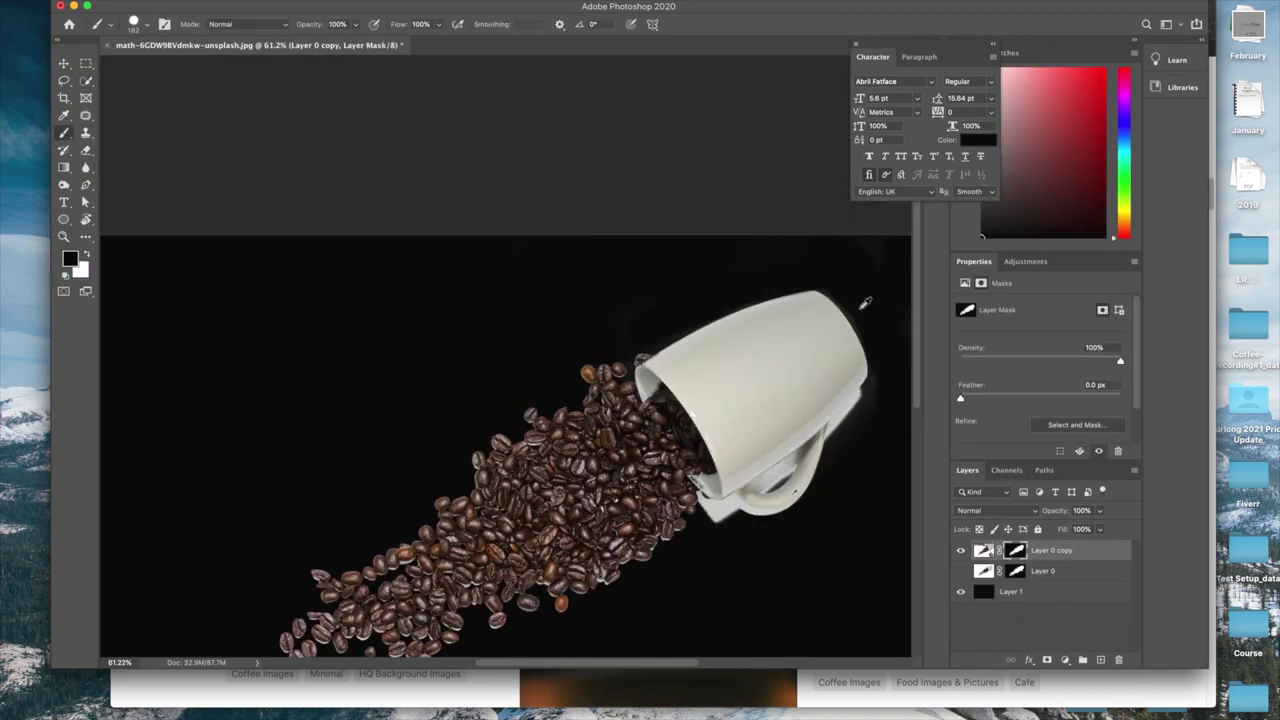
Refine the Layer 0 copy mask along the cup's lower edge and the gap inside its handle with a small brush.
{"action": "scroll", "coordinate": [864, 280], "scroll_direction": "up", "scroll_amount": 5}
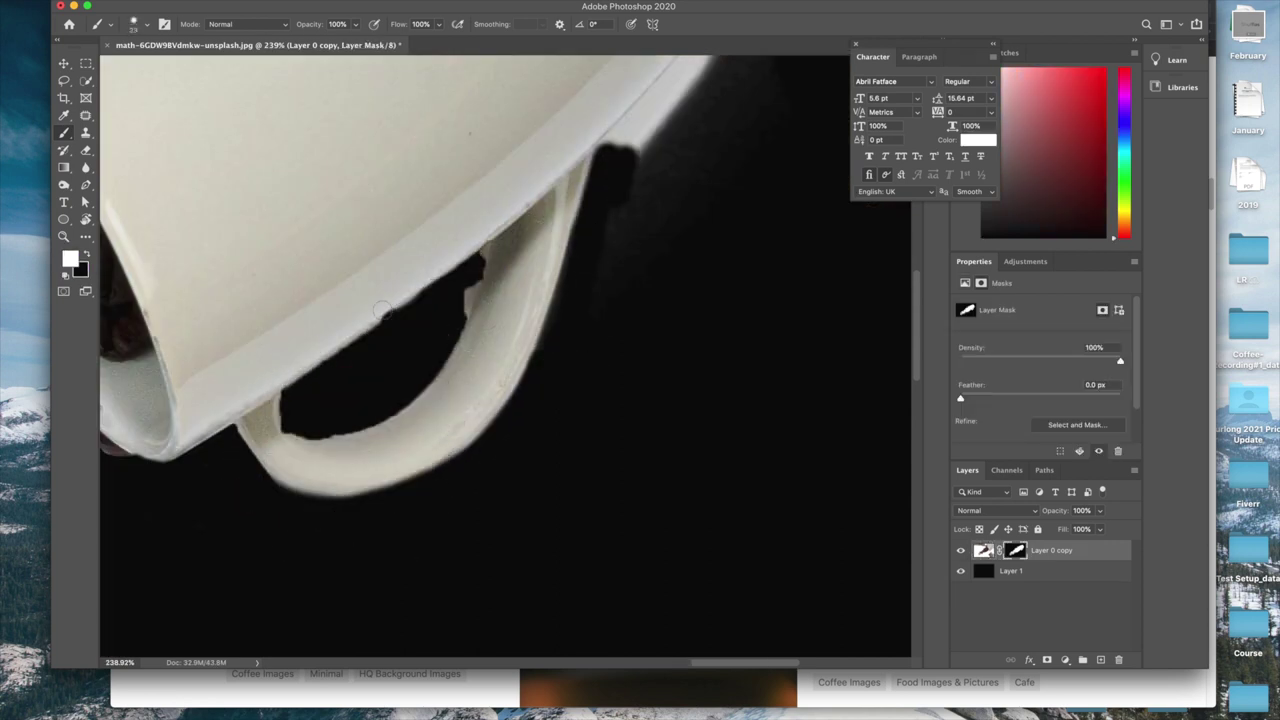
{"action": "key", "text": "x"}
{"action": "left_click_drag", "start_coordinate": [432, 272], "coordinate": [290, 395]}
Refine the cutout's mask with Smart Radius 1 px, smooth 6, feather 0.6 px, contrast 7%, shift edge +13% and decontaminated colours.
{"action": "scroll", "coordinate": [461, 339], "scroll_direction": "up", "scroll_amount": 1}
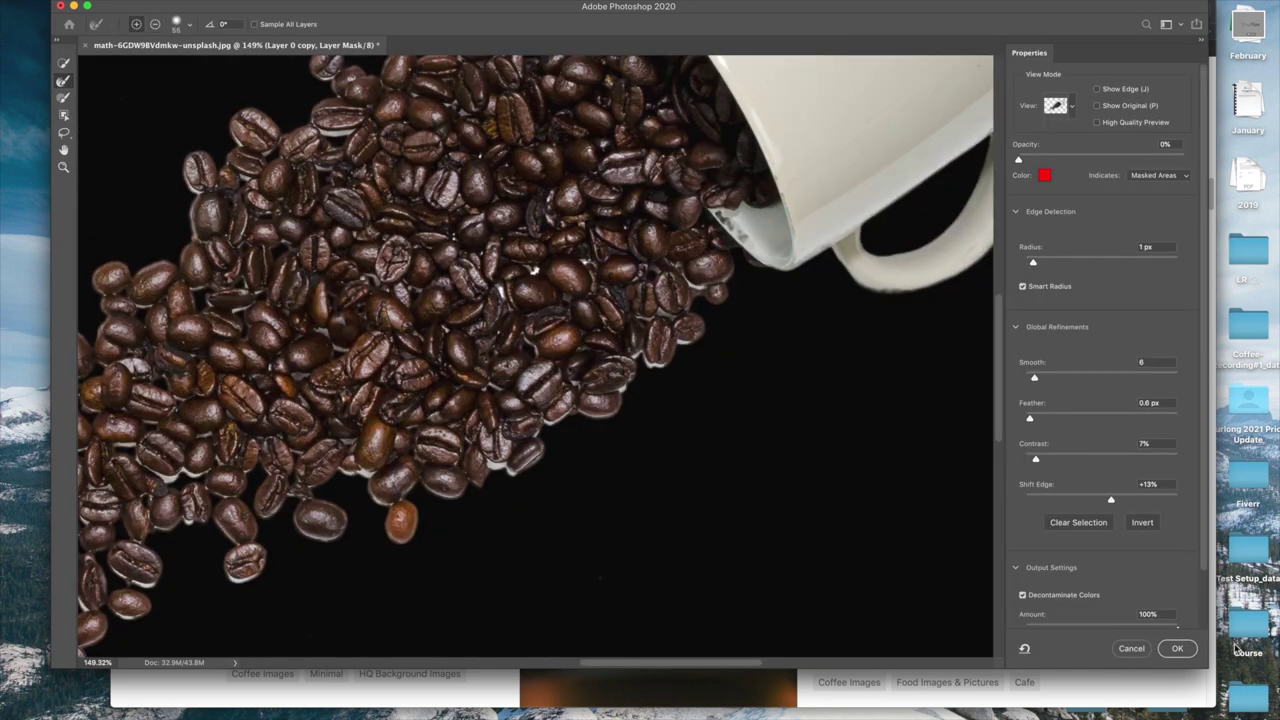
{"action": "key", "text": "Return"}
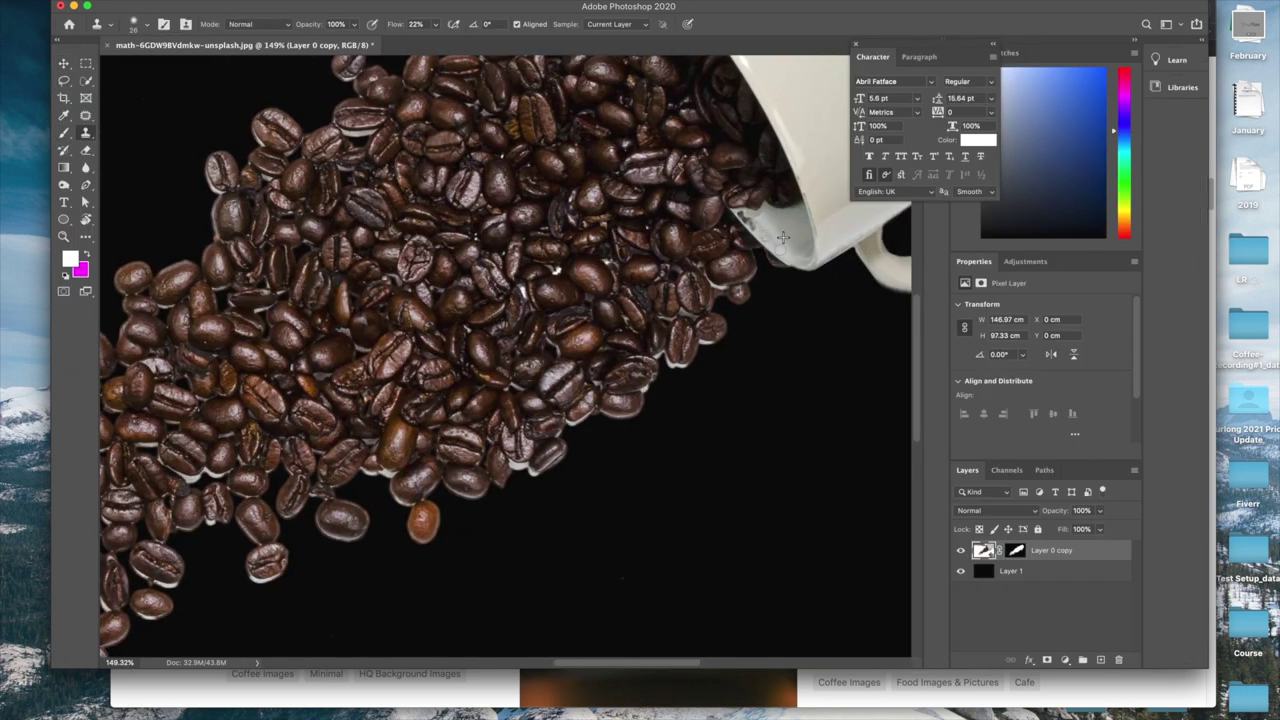
Hide the black background layer and export the cup and coffee beans cutout for the web with transparency.
{"action": "scroll", "coordinate": [743, 215], "scroll_direction": "up", "scroll_amount": 8}
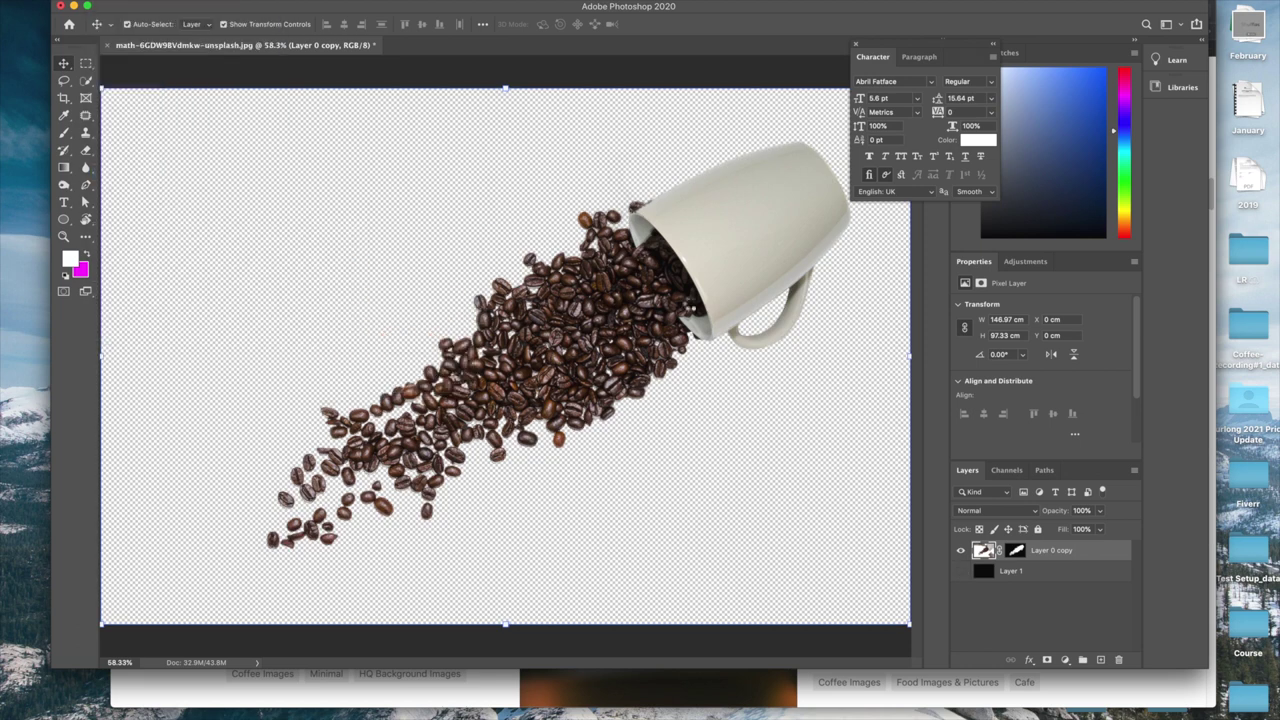
{"action": "key", "text": "super+alt+shift+s"}
{"action": "key", "text": "Return"}
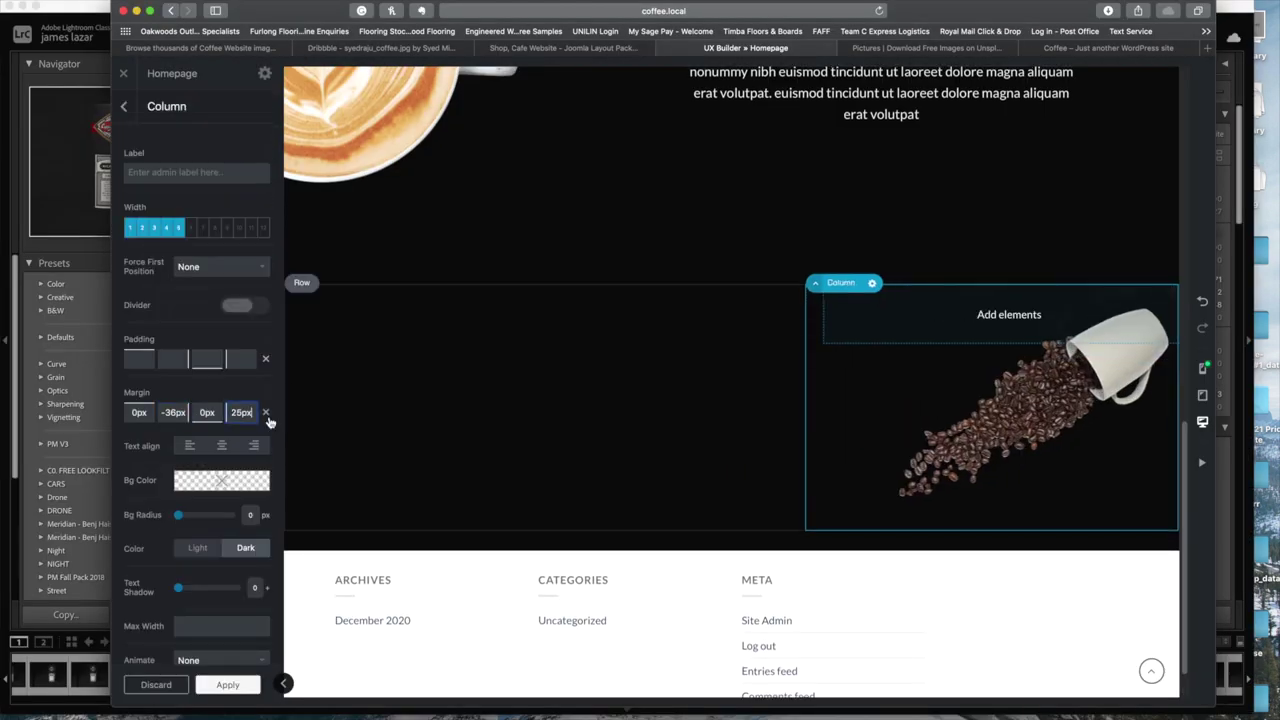
Restyle the WHO ARE WE? text block with left alignment, a #f12f33 "About us" line and a 2.4em heading.
{"action": "left_click", "coordinate": [860, 240]}
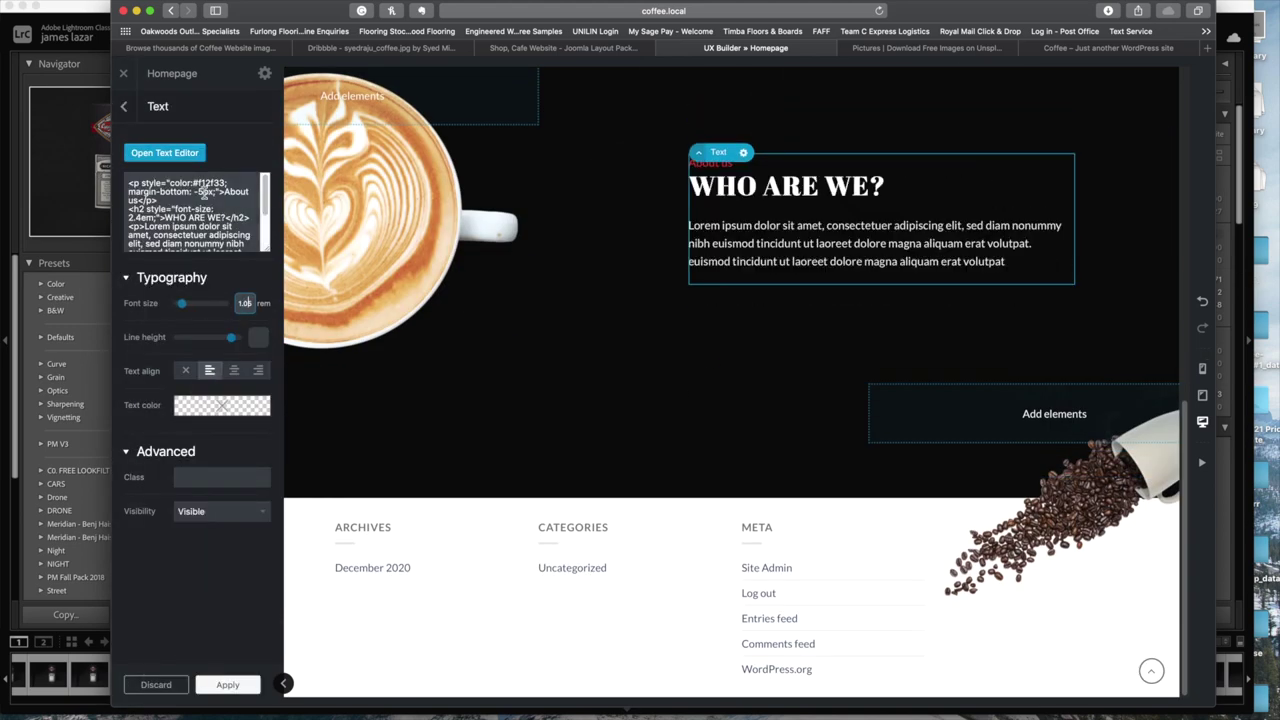
{"action": "left_click", "coordinate": [175, 390]}
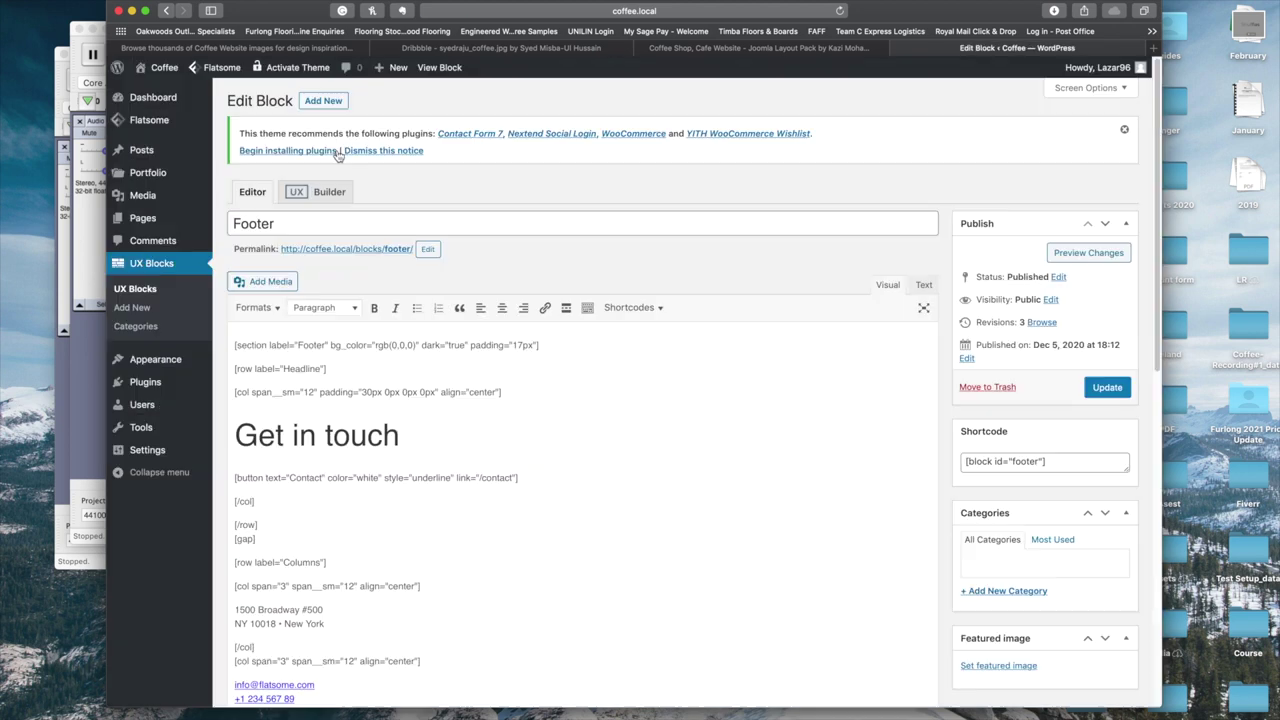
Open DSC05165.jpg in Photoshop and extend its canvas outward on all sides with a black layer behind the photo.
{"action": "double_click", "coordinate": [415, 372]}
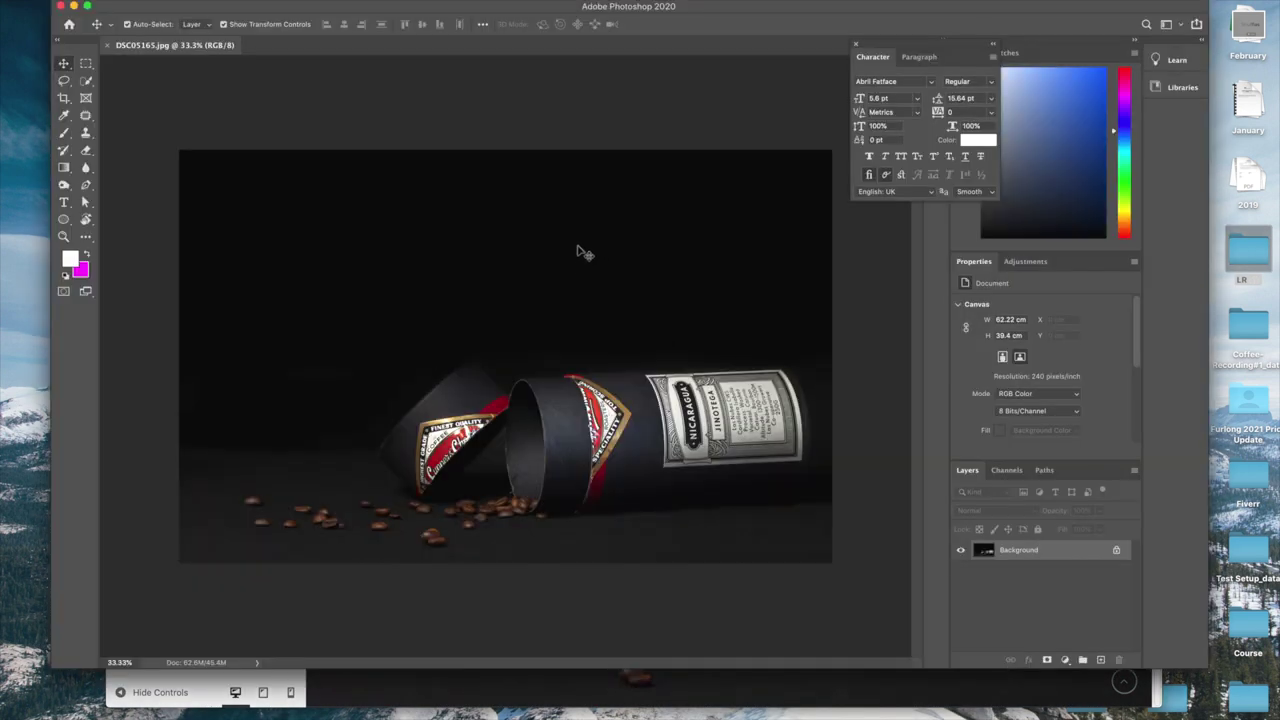
{"action": "left_click_drag", "start_coordinate": [831, 372], "coordinate": [871, 372]}
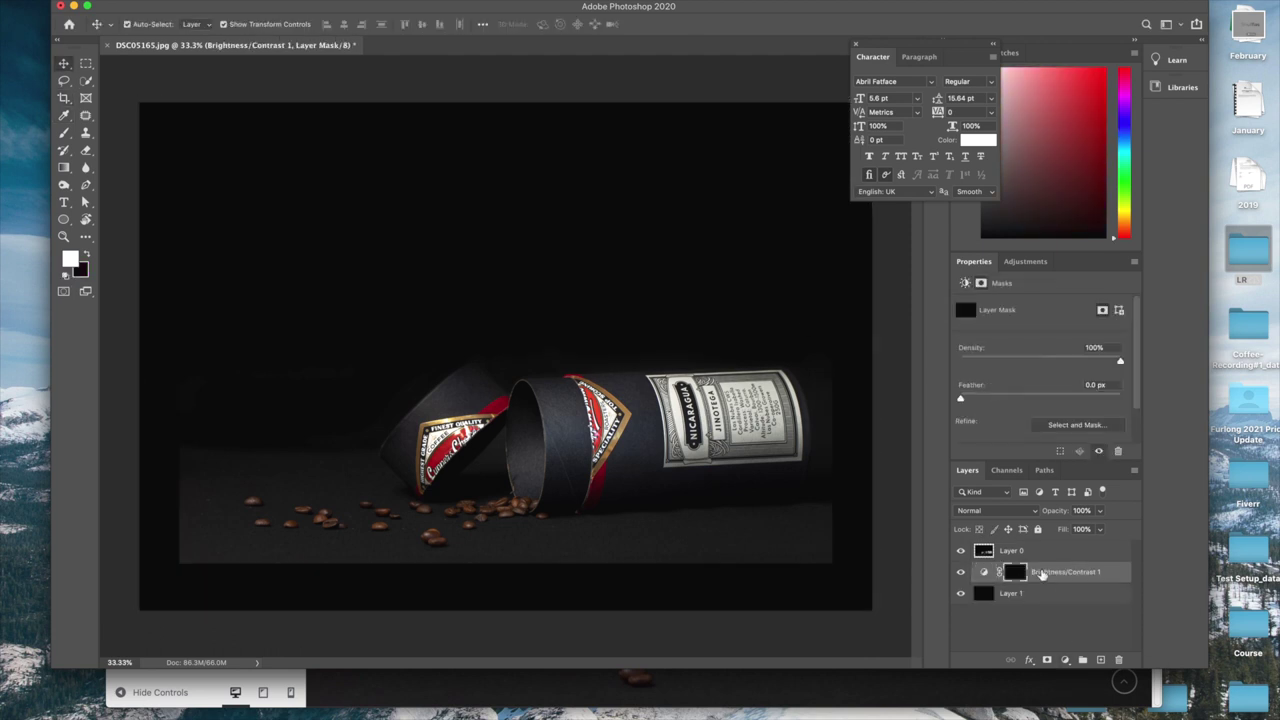